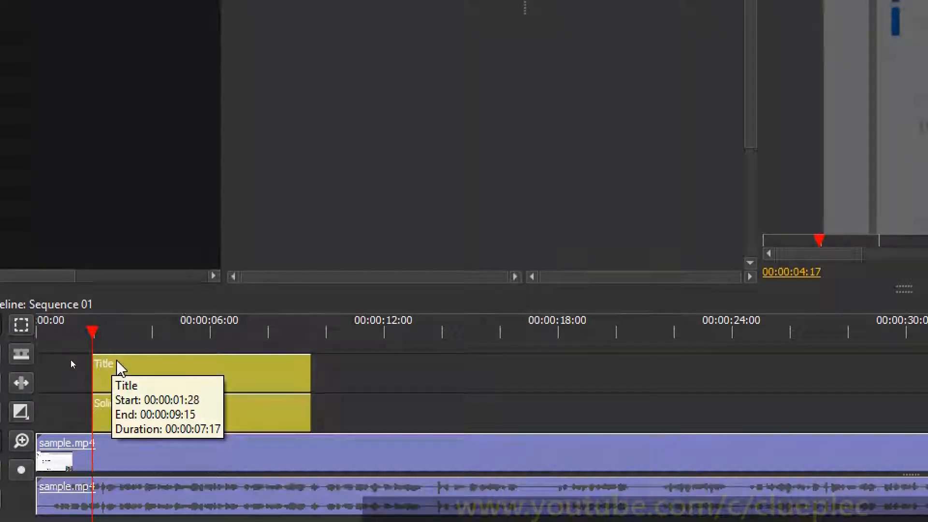
Play the sequence through the title and solid color effect, stop playback, and return the playhead to the start of those clips
{"action": "key", "text": "l"}
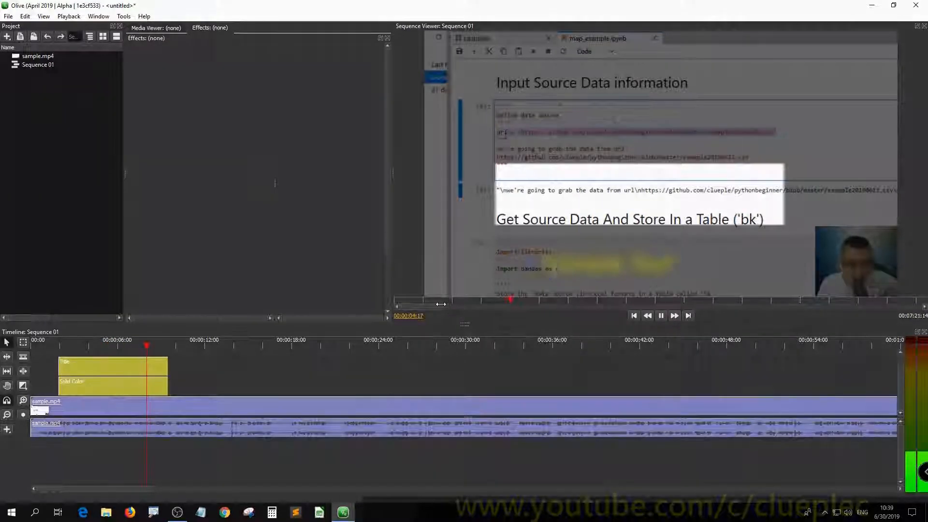
{"action": "key", "text": "k"}
{"action": "left_click", "coordinate": [114, 345]}
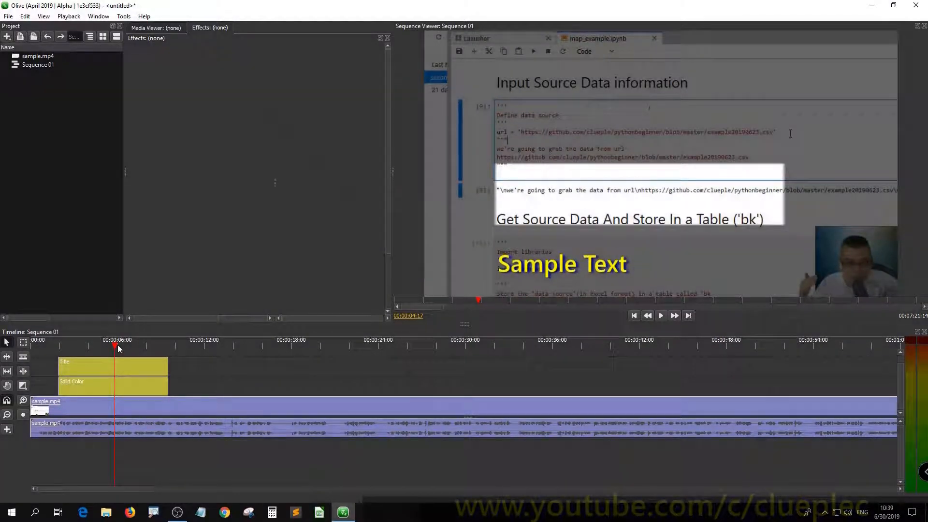
{"action": "left_click_drag", "start_coordinate": [117, 344], "coordinate": [58, 355]}
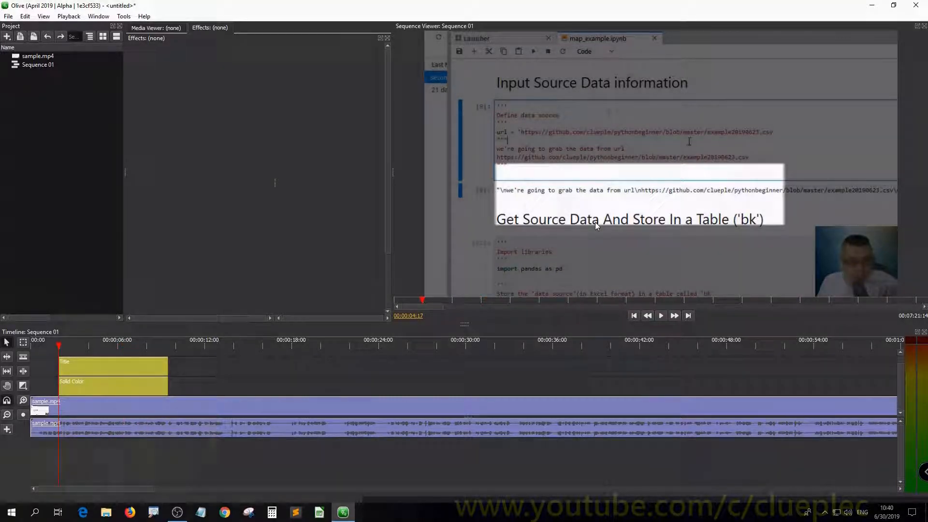
Save the project as olivetest.ove on Storage (D:), overwriting the existing file, and quit the editor
{"action": "key", "text": "ctrl+s"}
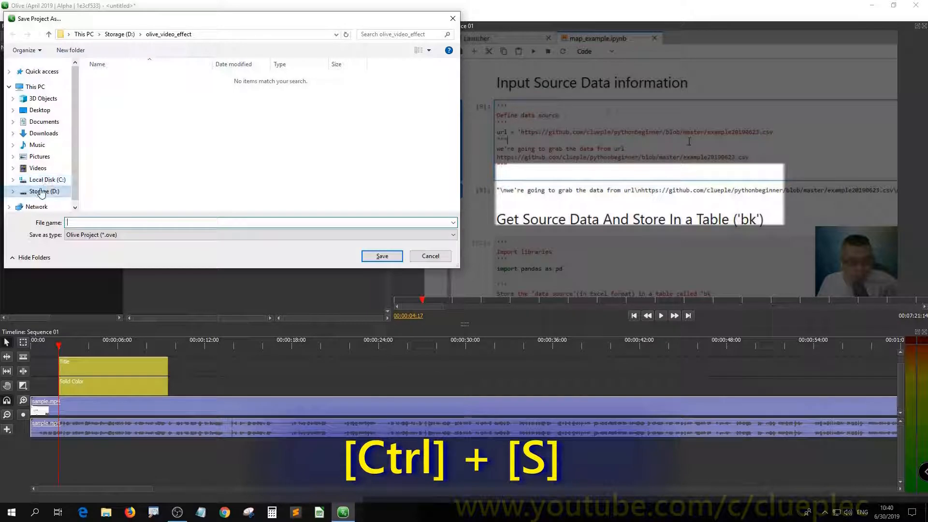
{"action": "left_click", "coordinate": [42, 192]}
{"action": "scroll", "coordinate": [193, 160], "scroll_direction": "down", "scroll_amount": 5}
{"action": "left_click", "coordinate": [115, 206]}
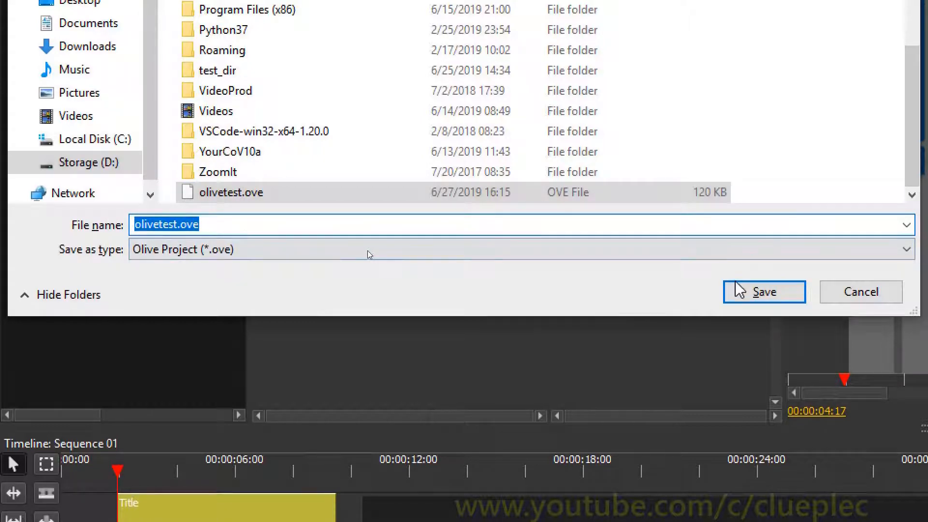
{"action": "left_click", "coordinate": [740, 293]}
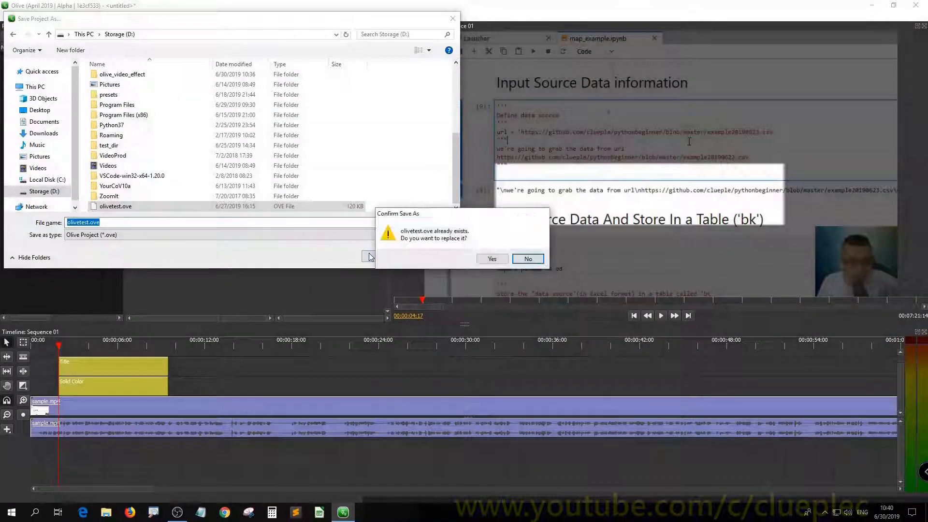
{"action": "left_click", "coordinate": [491, 259]}
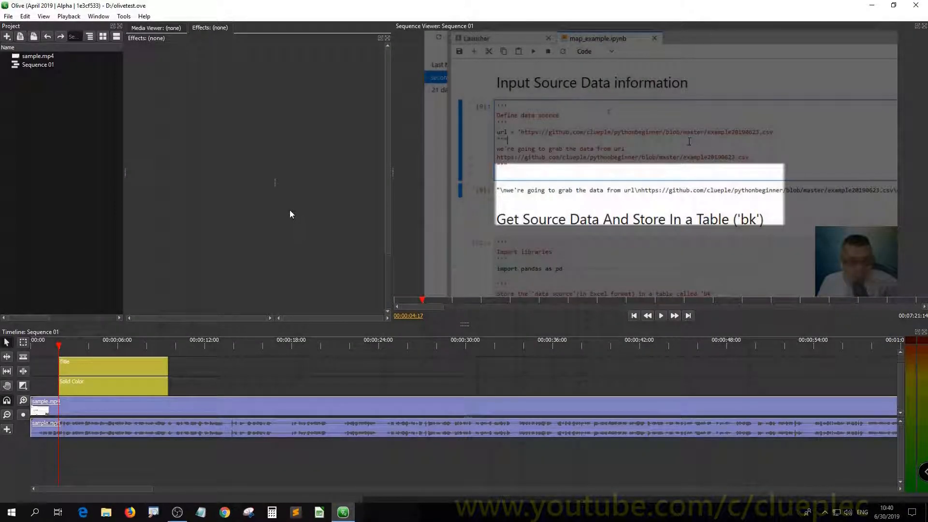
{"action": "key", "text": "ctrl+q"}
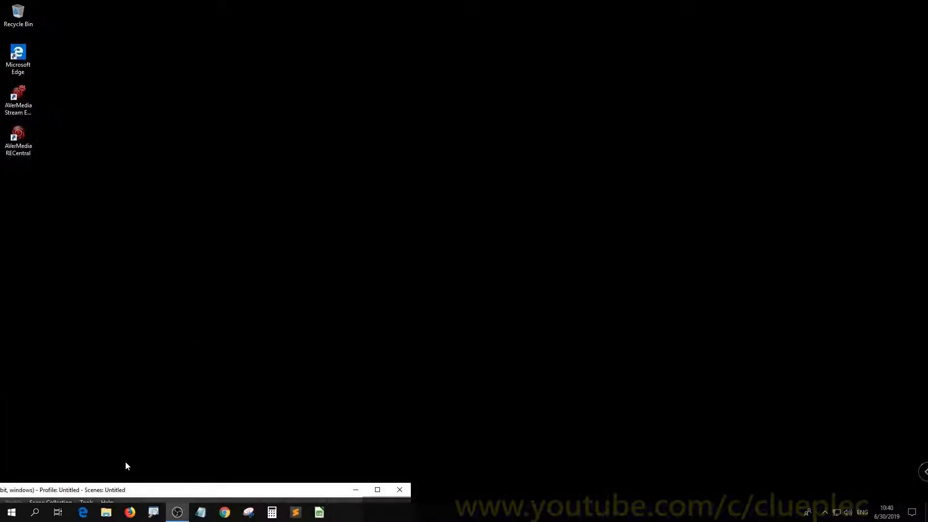
Switch to File Explorer and browse on Storage (D:) to Program Files, Olive-1e3cf53-Windows-x86_64, olive
{"action": "left_click", "coordinate": [105, 512]}
{"action": "double_click", "coordinate": [535, 181]}
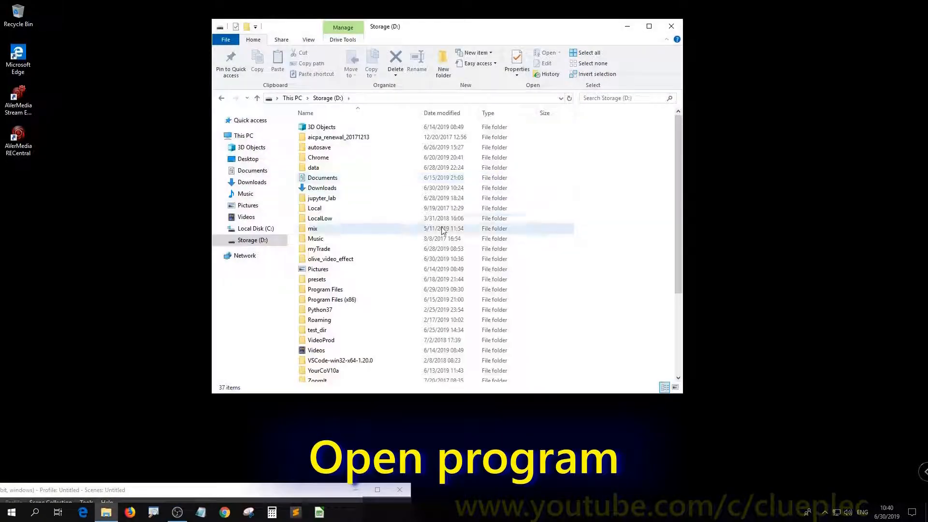
{"action": "left_click", "coordinate": [347, 261]}
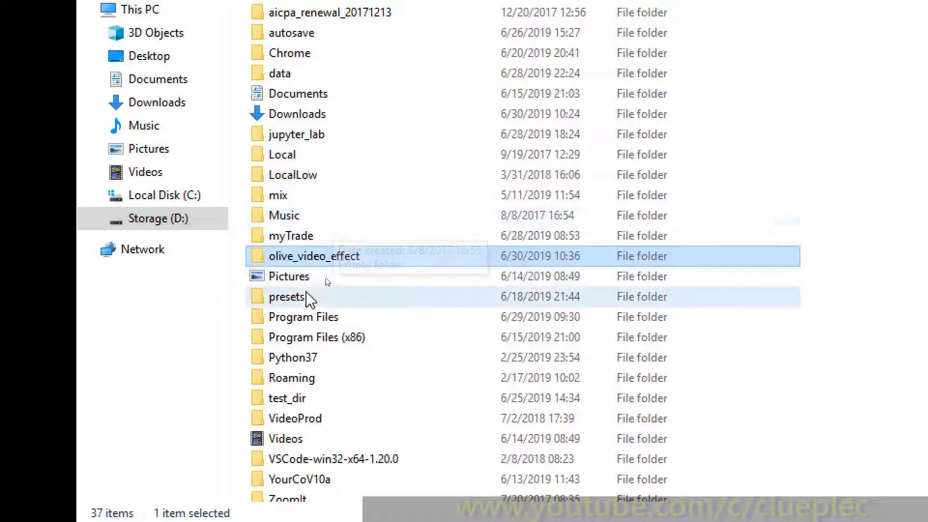
{"action": "left_click", "coordinate": [298, 322]}
{"action": "double_click", "coordinate": [297, 322]}
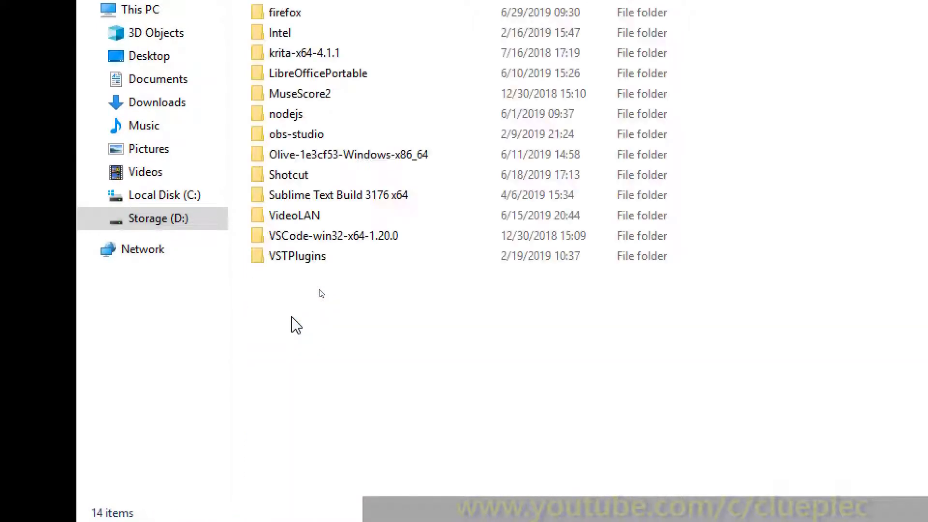
{"action": "left_click", "coordinate": [309, 155]}
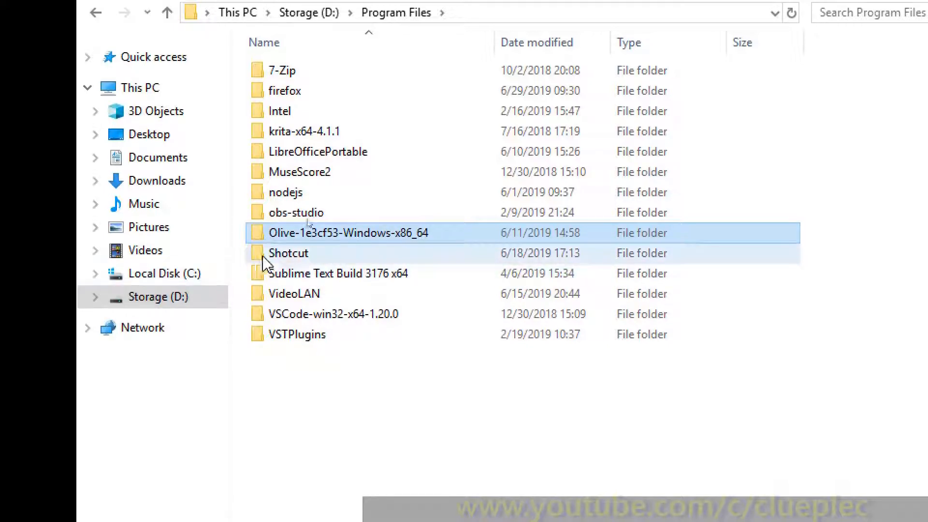
{"action": "double_click", "coordinate": [309, 234]}
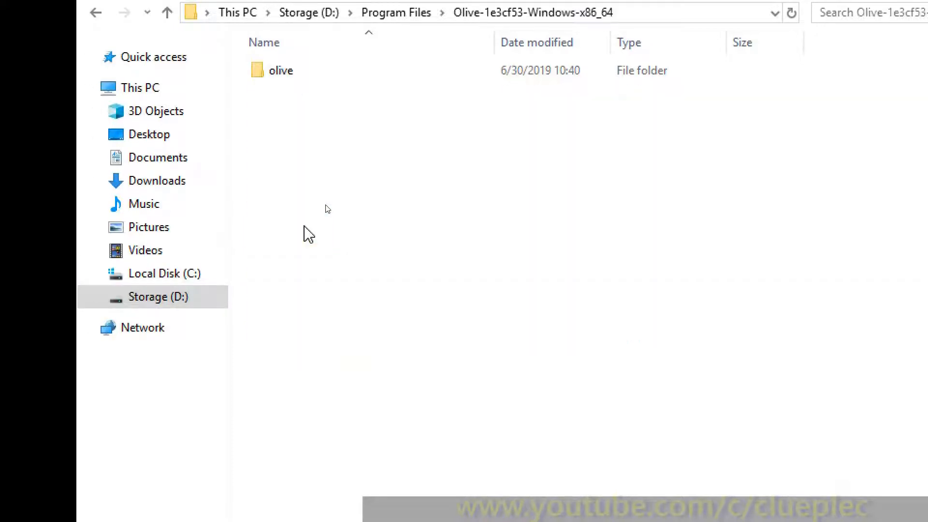
{"action": "double_click", "coordinate": [273, 71]}
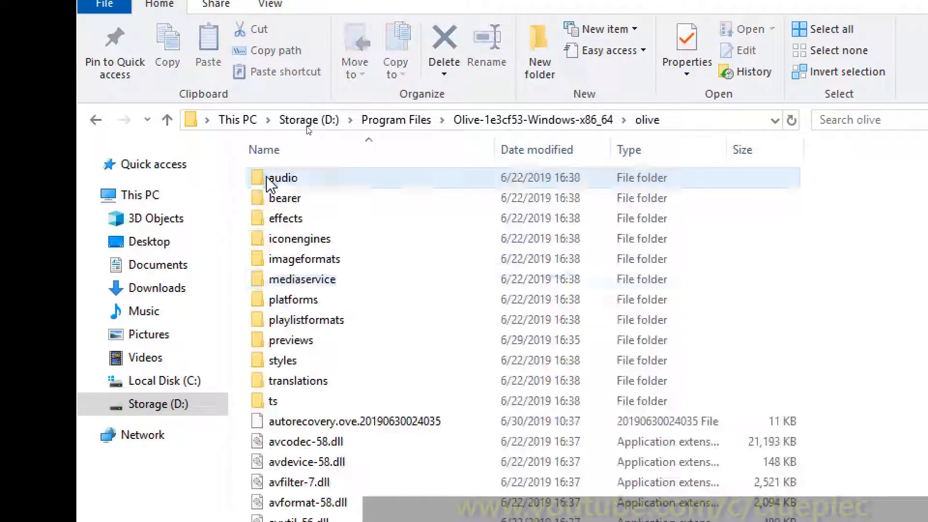
Launch the olive-editor application from the olive folder and dismiss the welcome message
{"action": "left_click", "coordinate": [306, 320]}
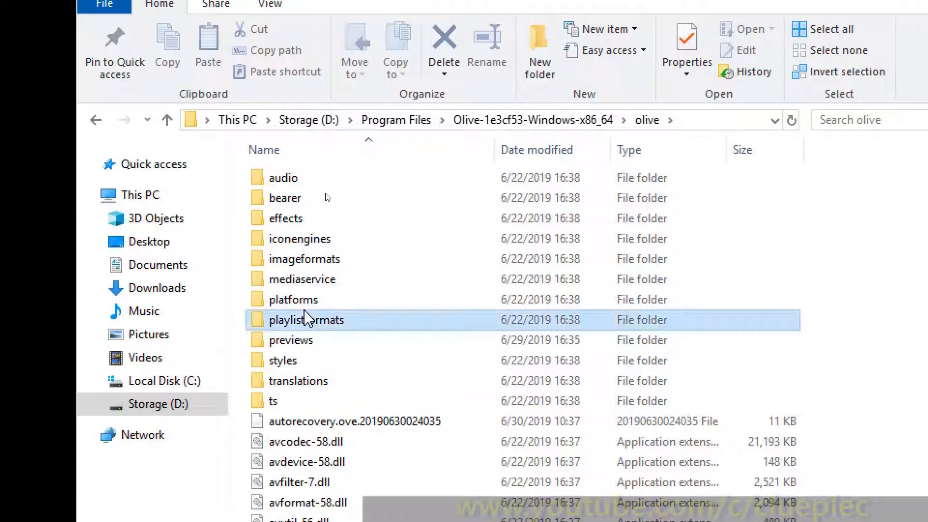
{"action": "scroll", "coordinate": [306, 320], "scroll_direction": "down", "scroll_amount": 10}
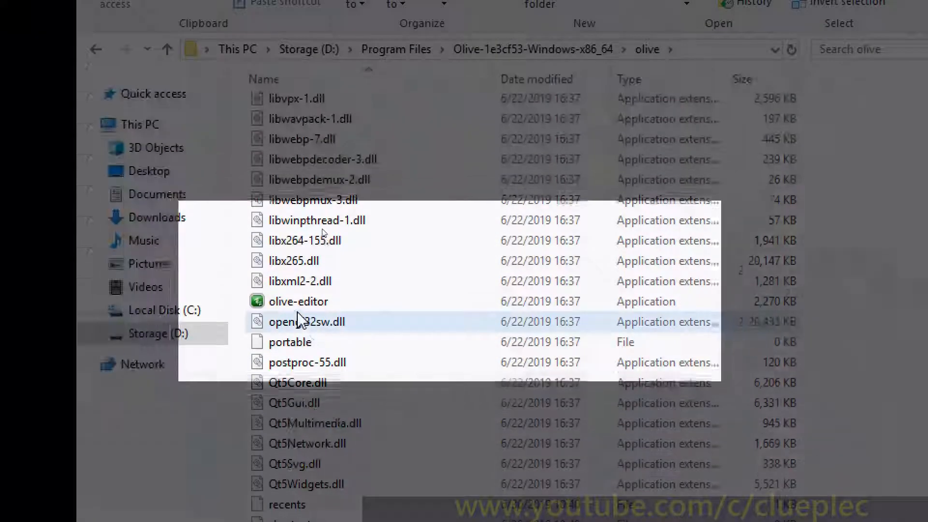
{"action": "left_click", "coordinate": [304, 304]}
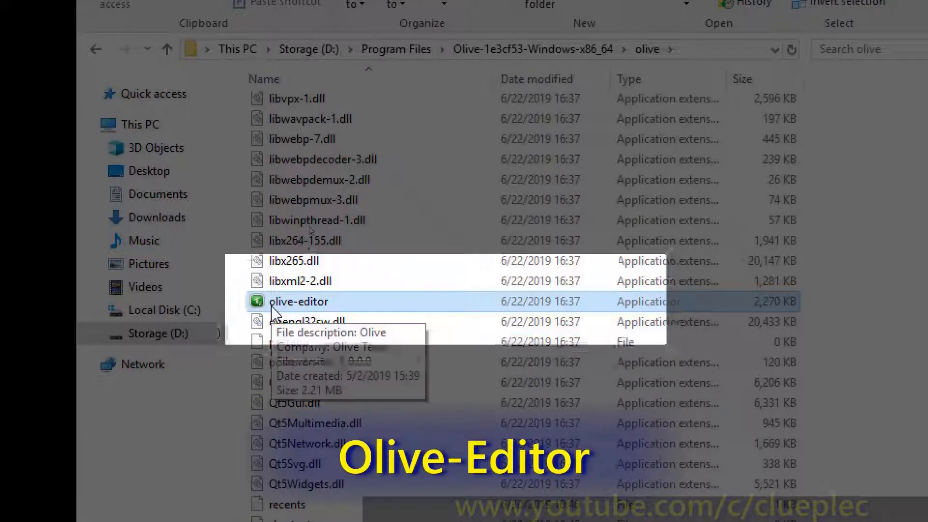
{"action": "double_click", "coordinate": [272, 309]}
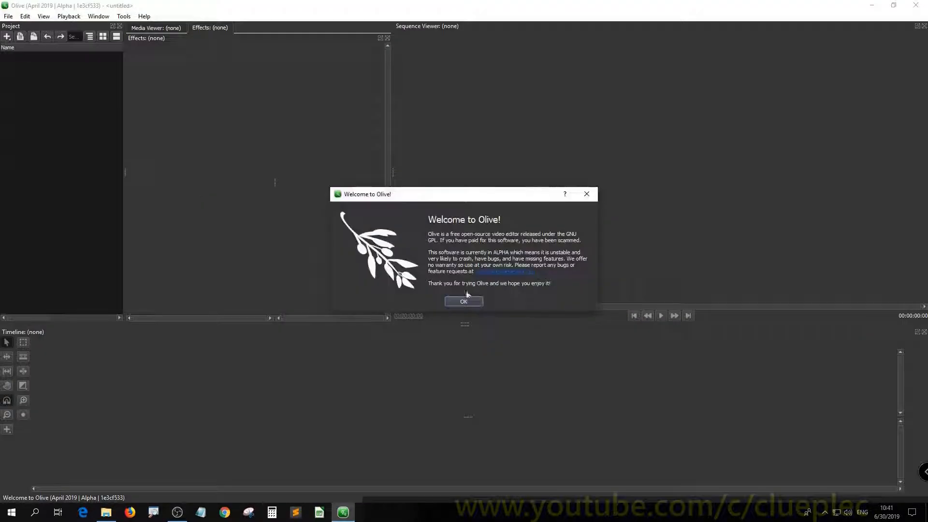
{"action": "left_click", "coordinate": [463, 301]}
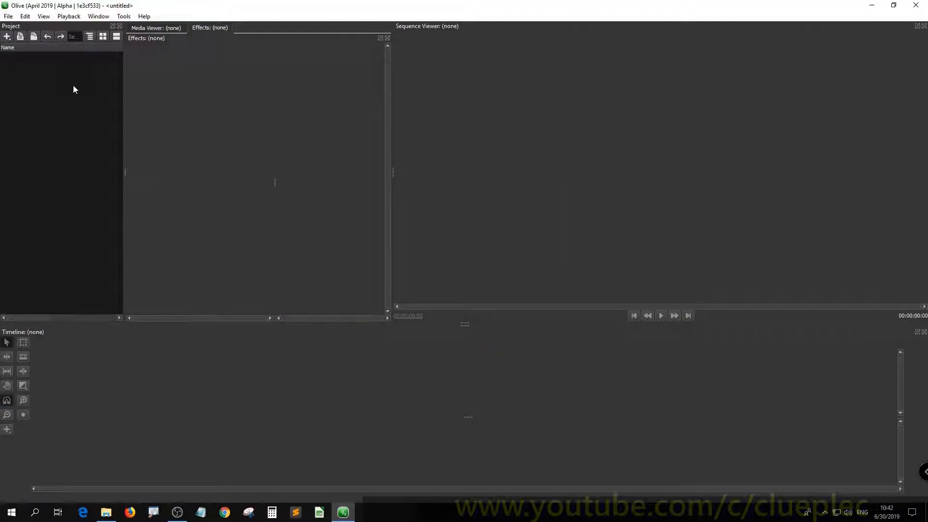
Import the sample MP4 video from Storage (D:) into the project
{"action": "key", "text": "alt"}
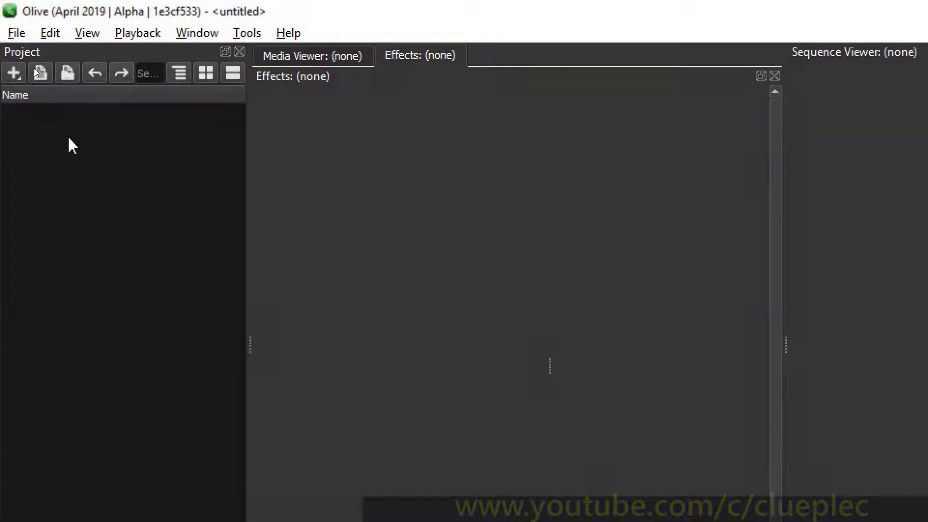
{"action": "key", "text": "alt"}
{"action": "key", "text": "ctrl+i"}
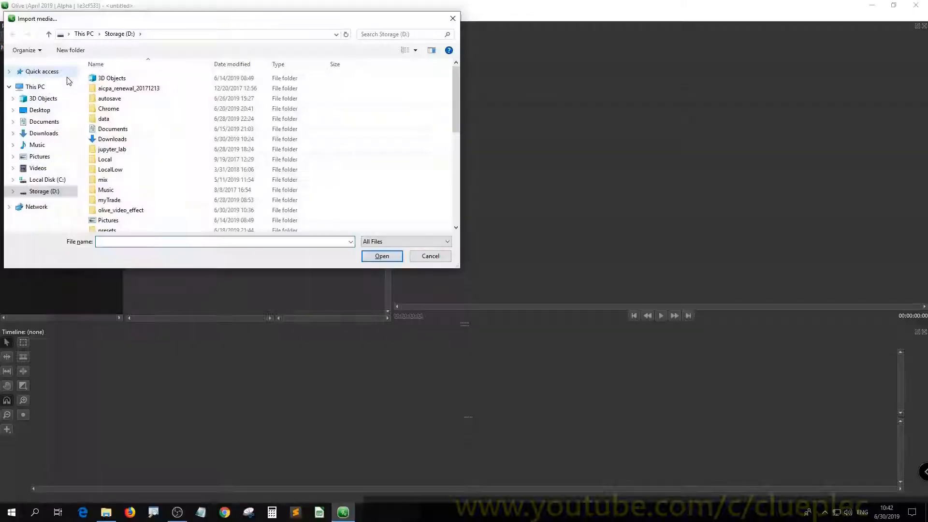
{"action": "left_click", "coordinate": [287, 422]}
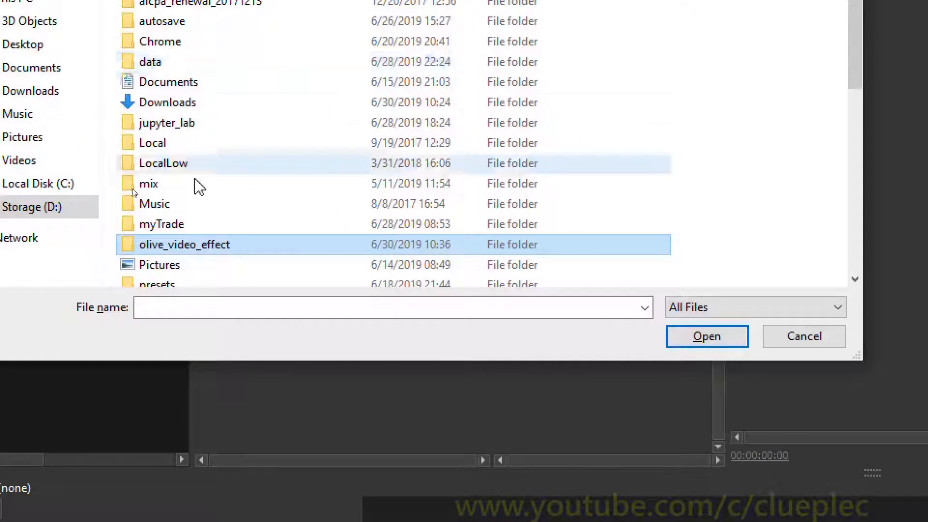
{"action": "scroll", "coordinate": [140, 204], "scroll_direction": "down", "scroll_amount": 8}
{"action": "left_click", "coordinate": [158, 195]}
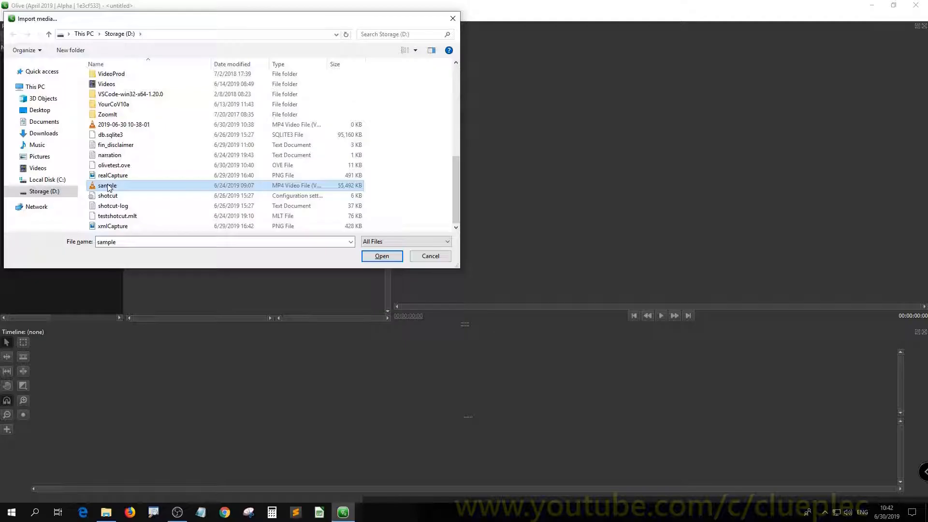
{"action": "double_click", "coordinate": [107, 185]}
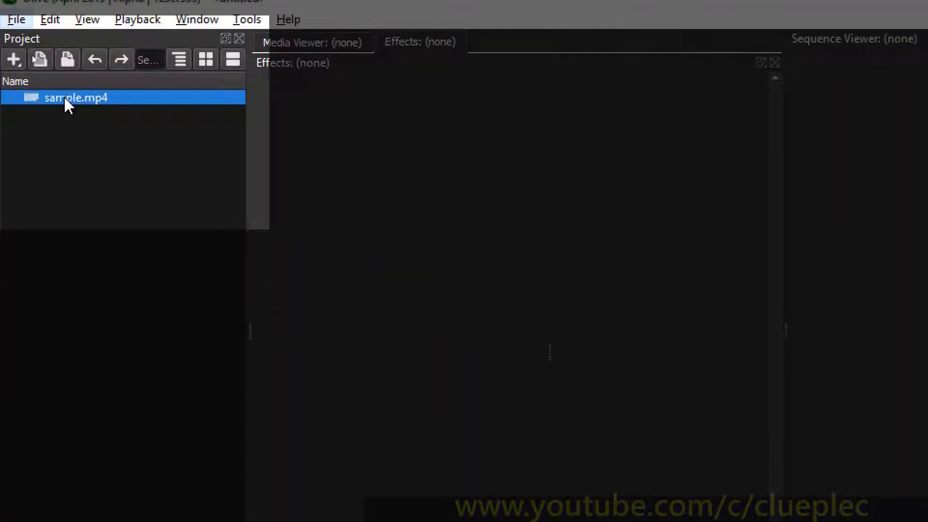
Place sample.mp4 at the start of the empty timeline as a new sequence and scrub through it, returning the playhead to the beginning
{"action": "left_click_drag", "start_coordinate": [65, 102], "coordinate": [95, 239]}
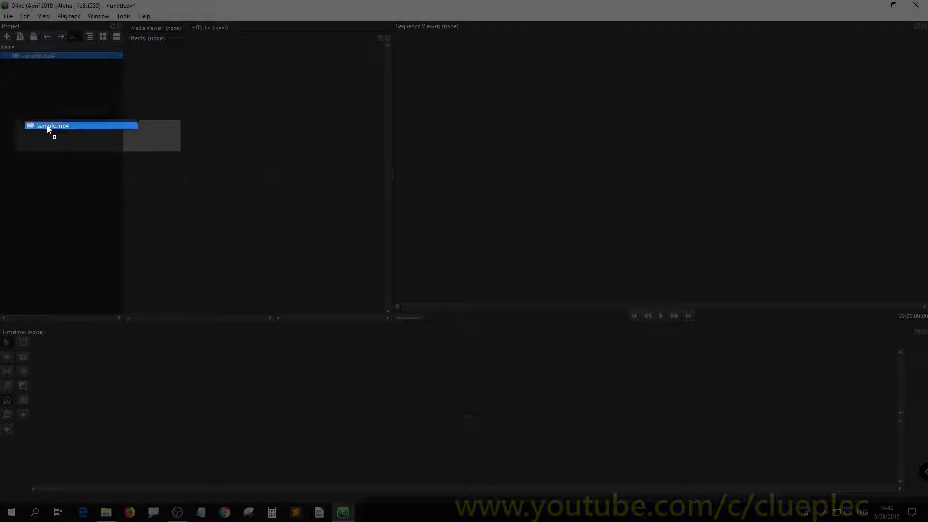
{"action": "left_click_drag", "start_coordinate": [47, 126], "coordinate": [73, 382]}
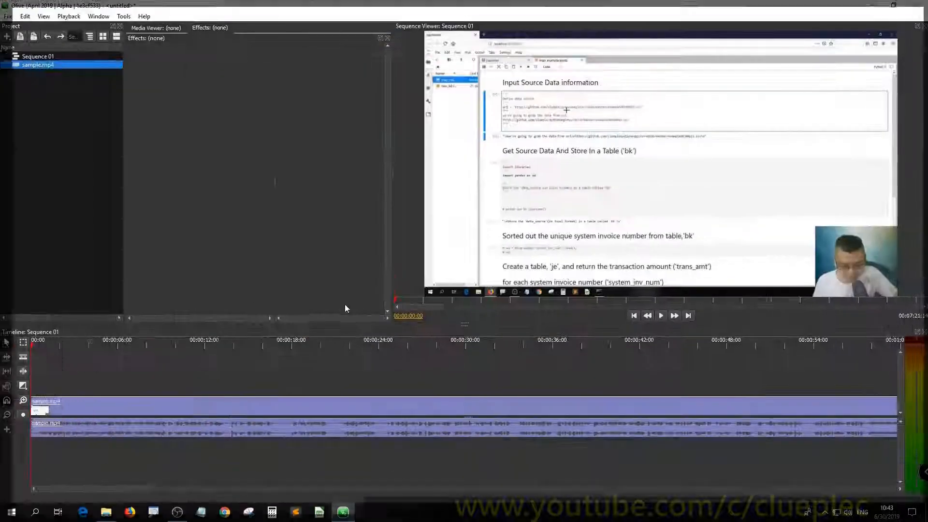
{"action": "left_click_drag", "start_coordinate": [115, 346], "coordinate": [331, 347]}
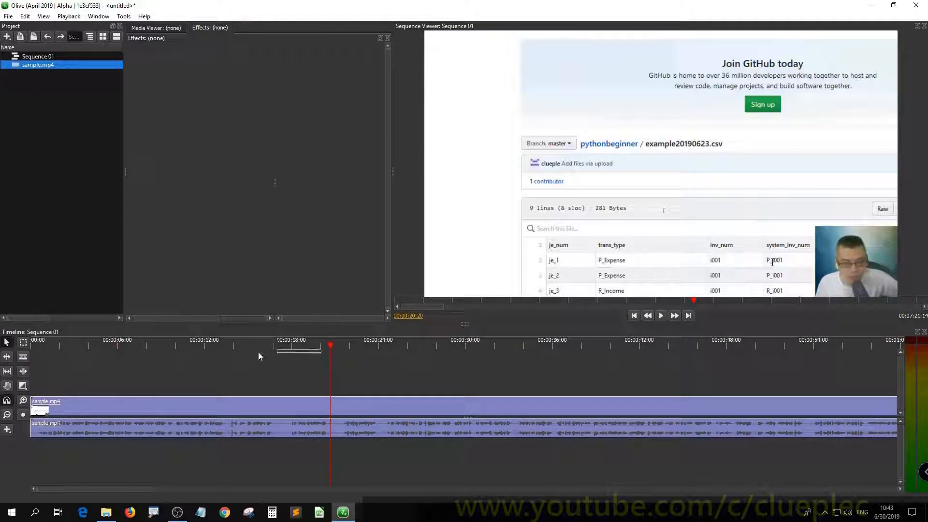
{"action": "left_click", "coordinate": [188, 346]}
{"action": "left_click_drag", "start_coordinate": [189, 347], "coordinate": [0, 357]}
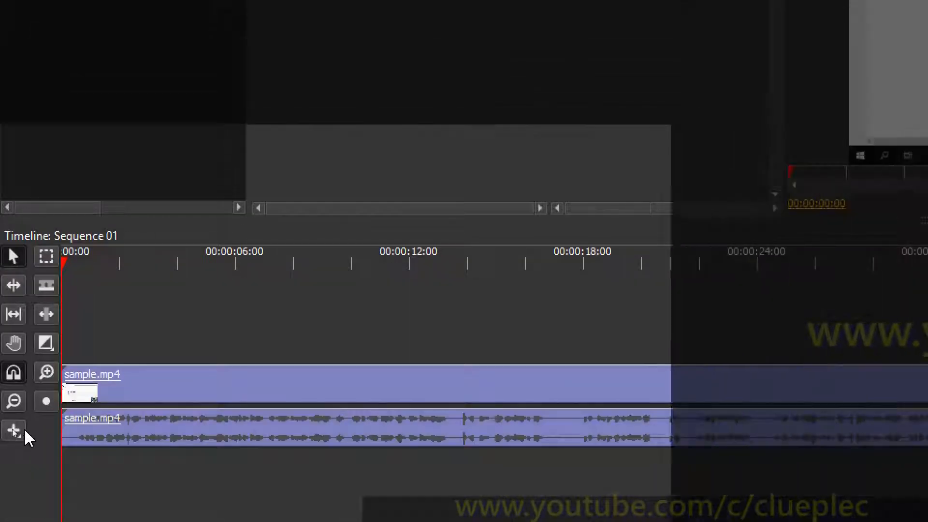
Add a Solid Color clip about 6 seconds long above sample.mp4, starting at the beginning of the timeline
{"action": "left_click", "coordinate": [12, 430]}
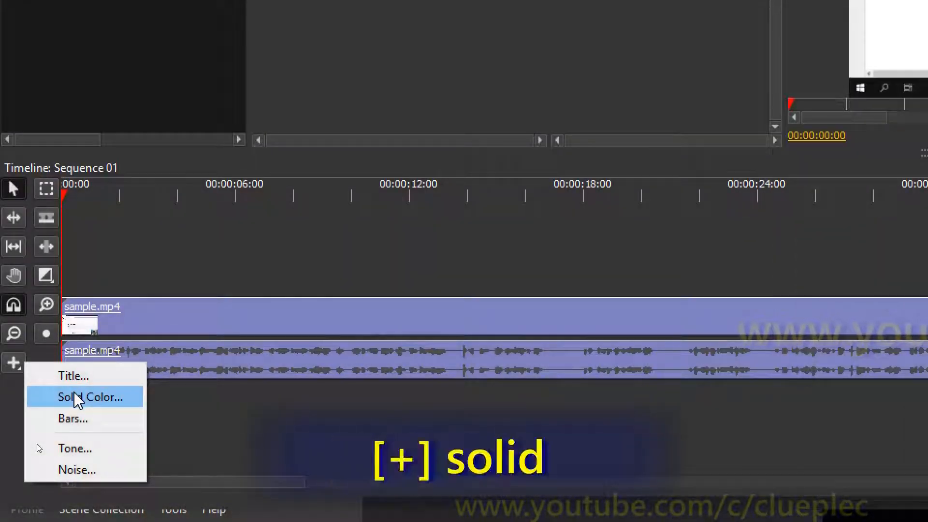
{"action": "left_click", "coordinate": [75, 395]}
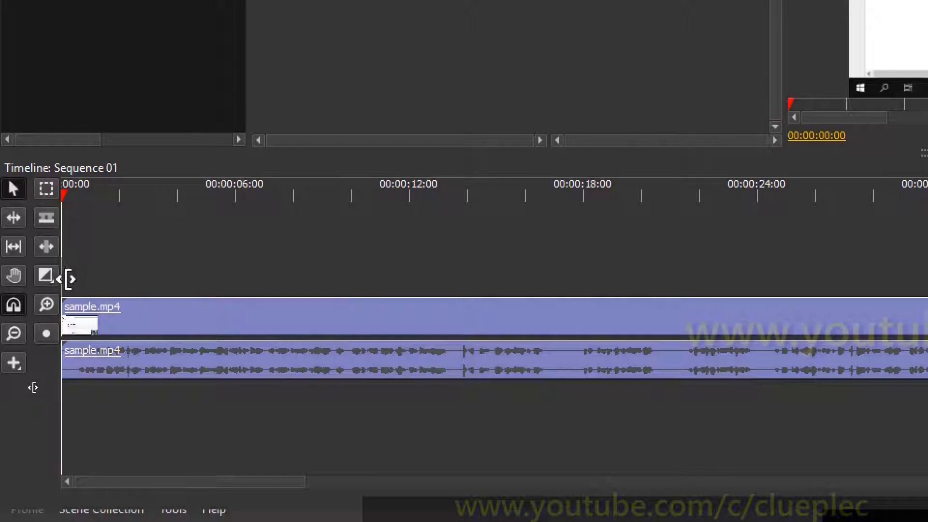
{"action": "left_click_drag", "start_coordinate": [67, 279], "coordinate": [235, 279]}
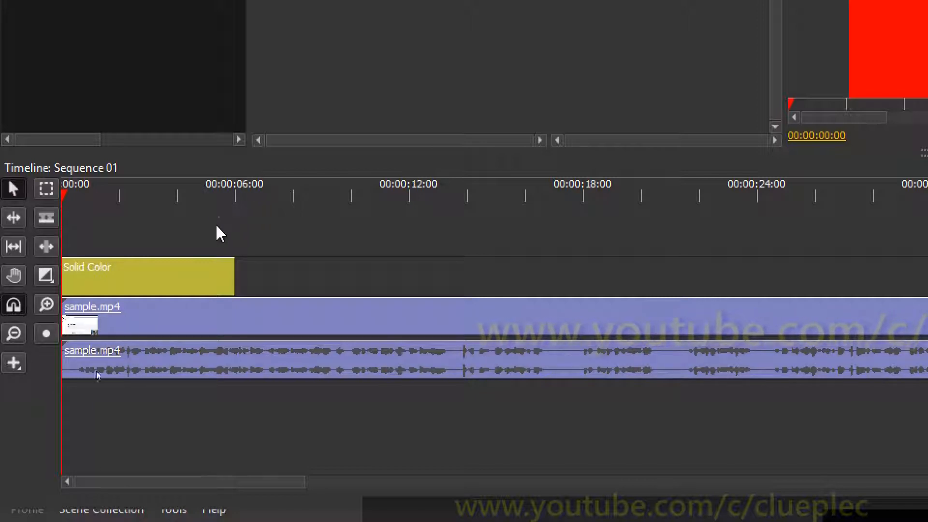
Change the color of the Solid Color clip to black (#000000)
{"action": "left_click", "coordinate": [176, 286]}
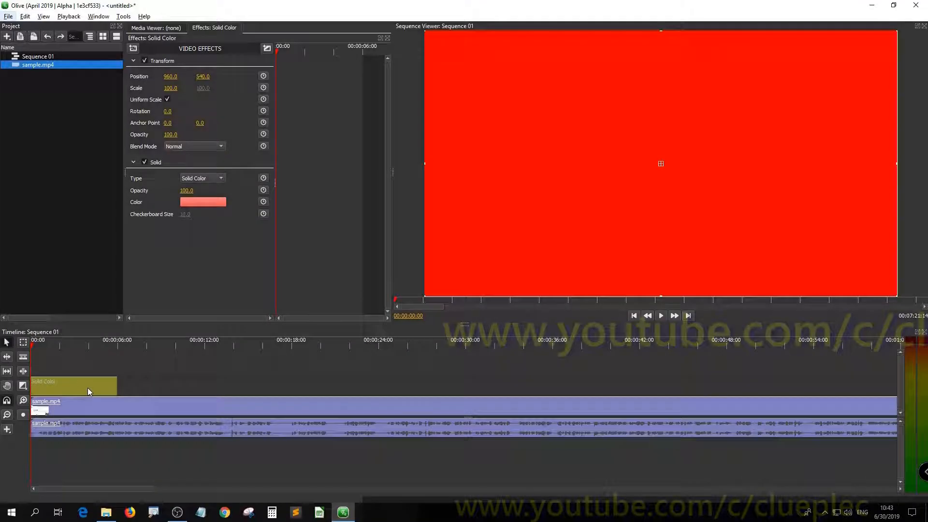
{"action": "left_click", "coordinate": [494, 367]}
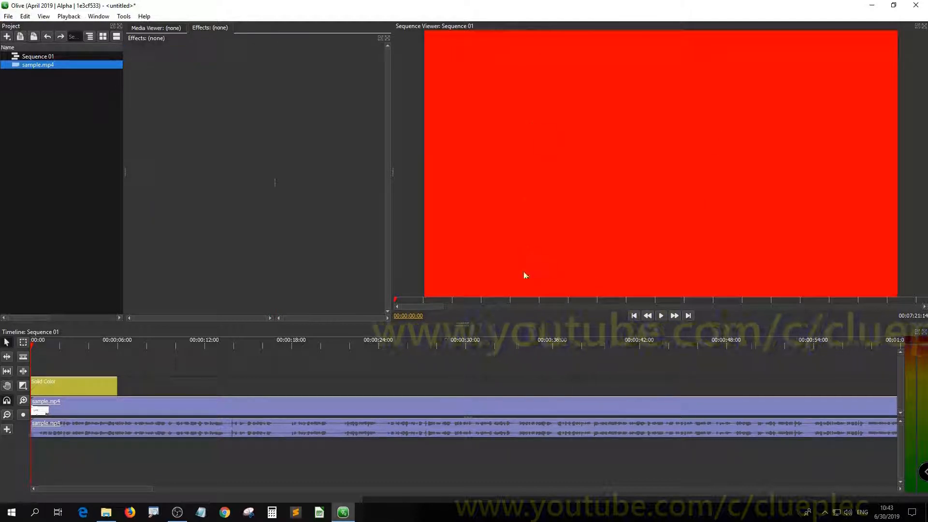
{"action": "left_click", "coordinate": [59, 386]}
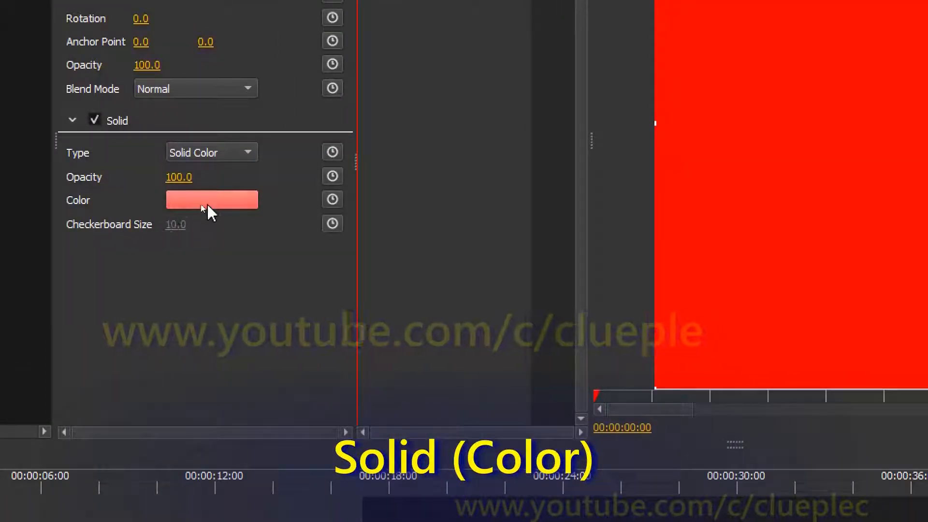
{"action": "left_click", "coordinate": [207, 212]}
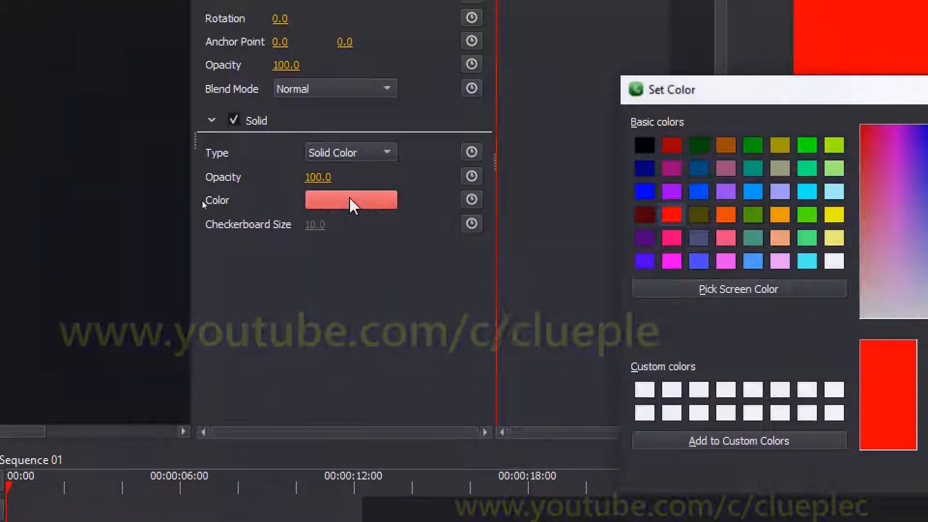
{"action": "left_click", "coordinate": [547, 289]}
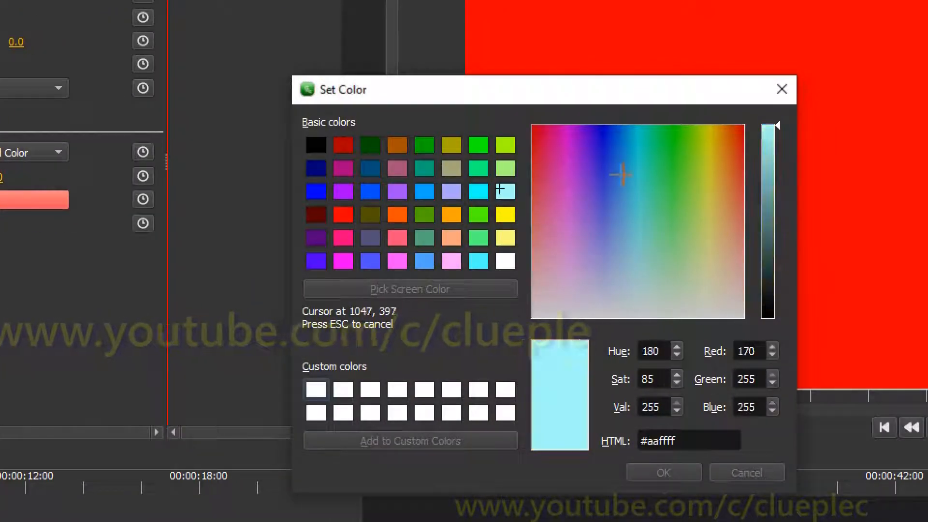
{"action": "left_click", "coordinate": [350, 172]}
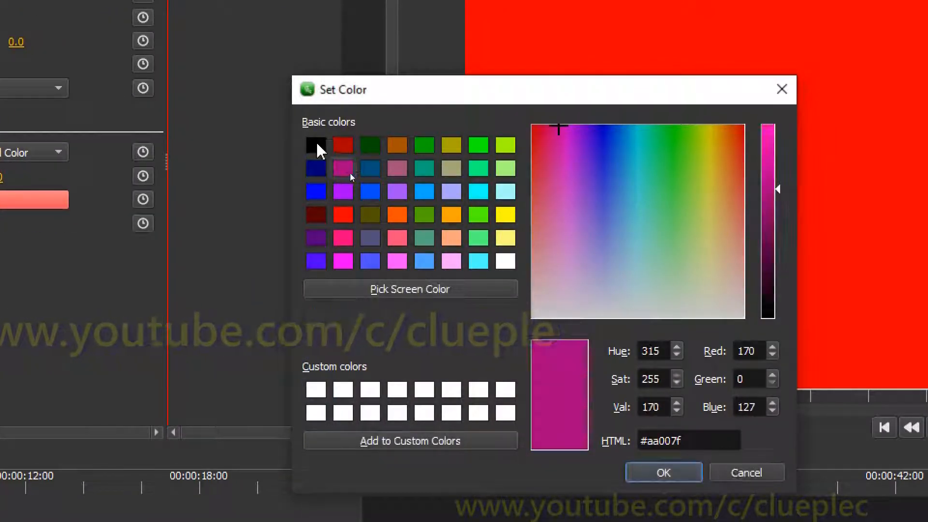
{"action": "left_click", "coordinate": [316, 144]}
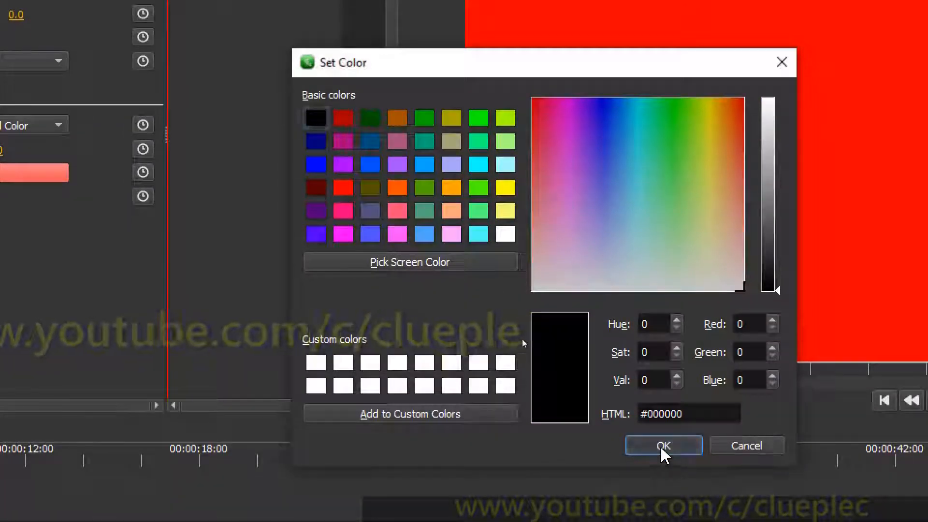
{"action": "left_click", "coordinate": [663, 452]}
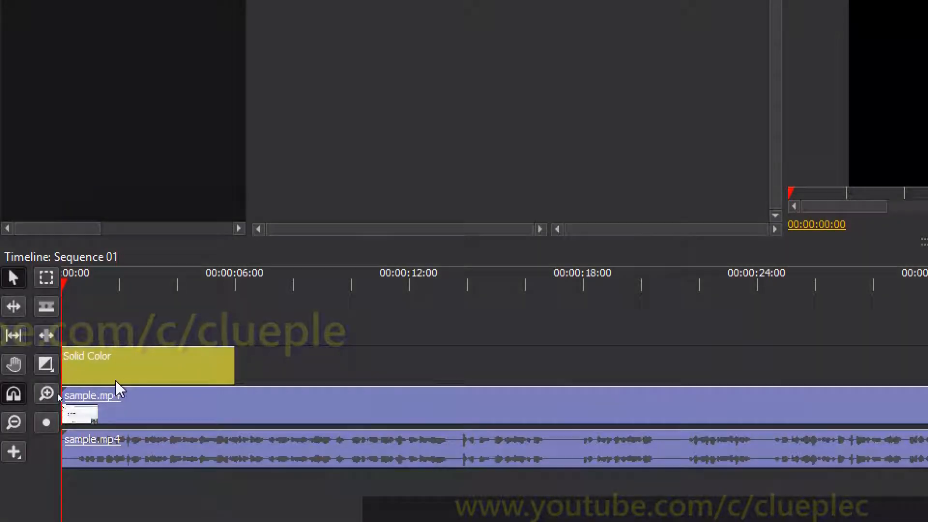
Add the Crop distort effect to the Solid Color clip
{"action": "left_click", "coordinate": [127, 362]}
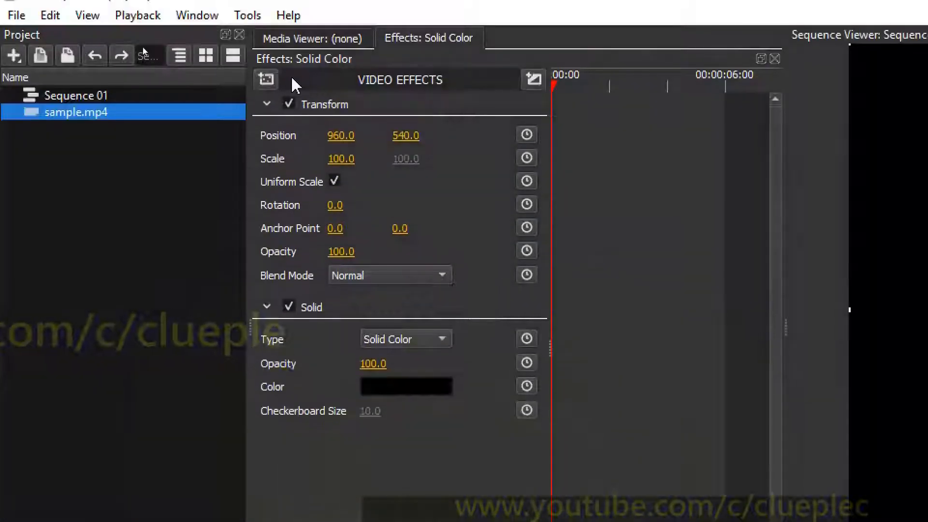
{"action": "left_click", "coordinate": [266, 78]}
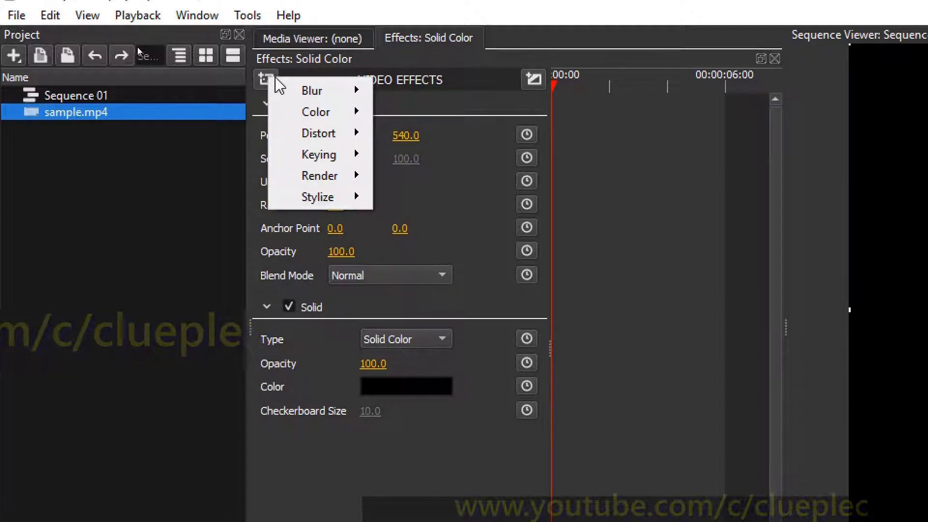
{"action": "left_click", "coordinate": [344, 72]}
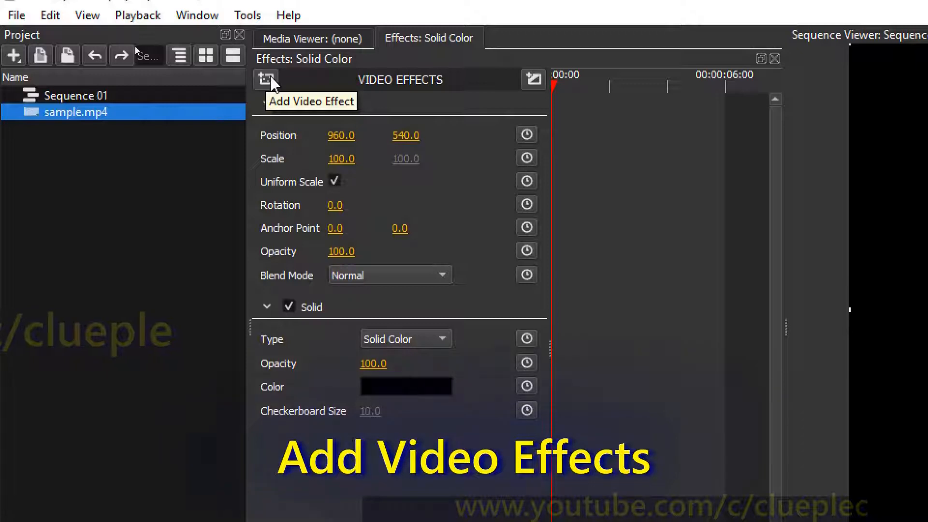
{"action": "left_click", "coordinate": [266, 79]}
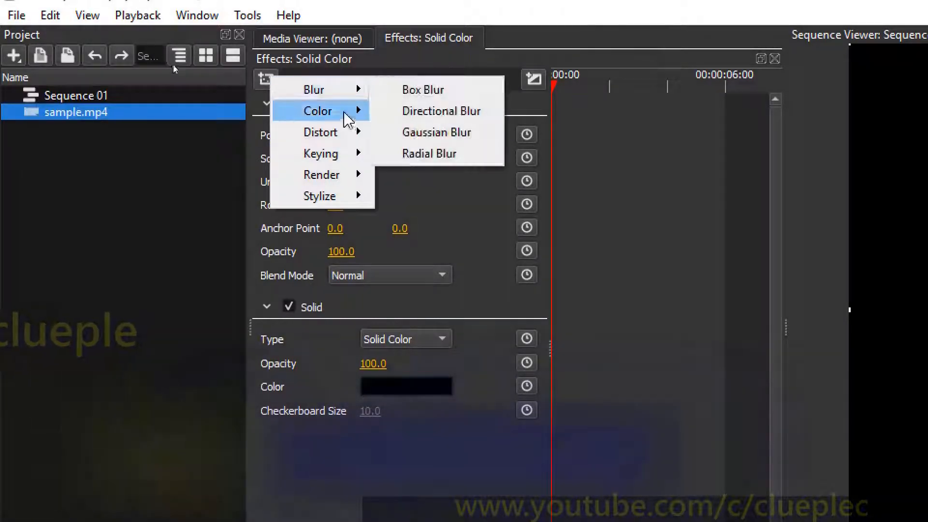
{"action": "mouse_move", "coordinate": [355, 132]}
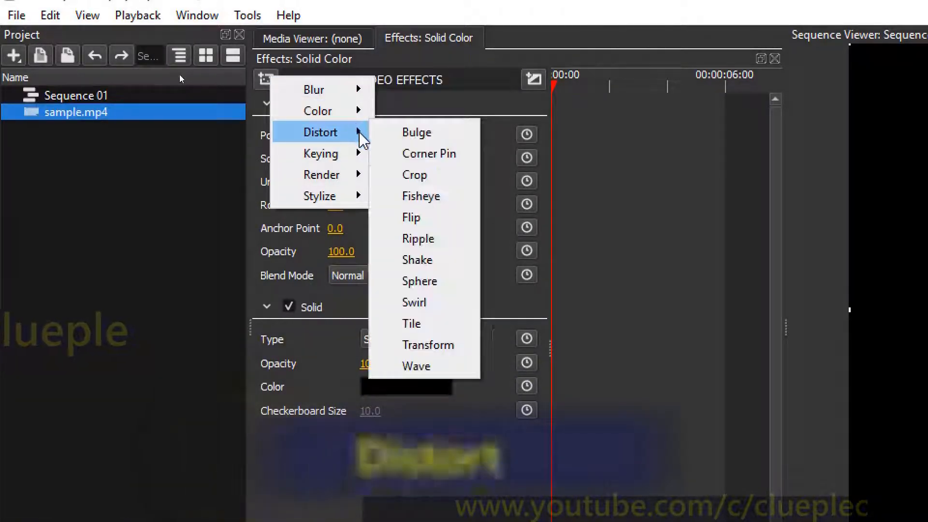
{"action": "left_click", "coordinate": [437, 177]}
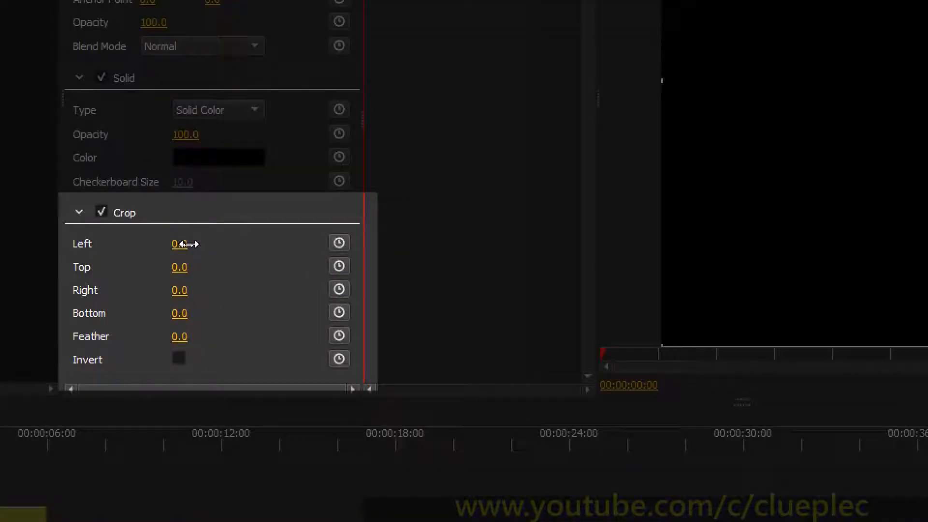
Crop the Solid Color clip by 14 left, 26 top, 24 right and 10 bottom, and invert the crop
{"action": "left_click_drag", "start_coordinate": [186, 244], "coordinate": [206, 244]}
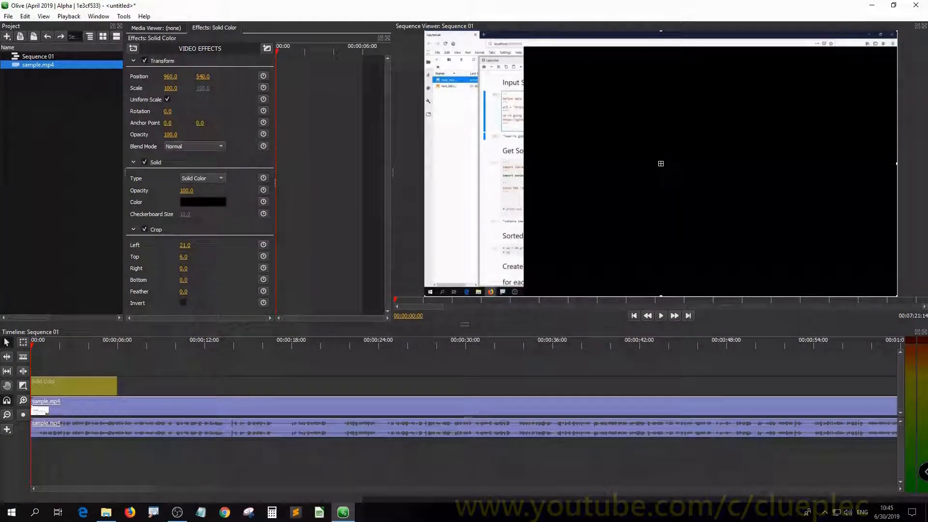
{"action": "mouse_move", "coordinate": [185, 271]}
{"action": "left_mouse_down"}
{"action": "mouse_move", "coordinate": [204, 271]}
{"action": "mouse_move", "coordinate": [193, 267]}
{"action": "mouse_move", "coordinate": [198, 280]}
{"action": "left_mouse_up"}
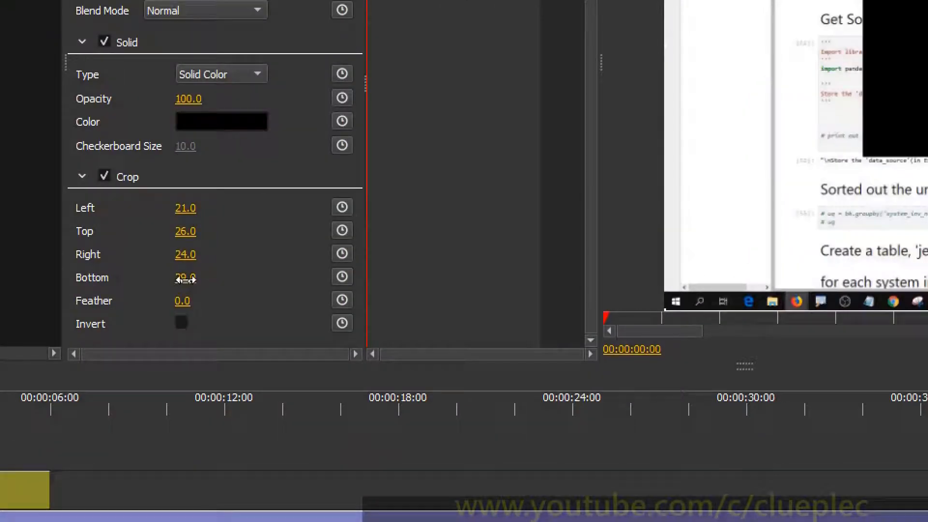
{"action": "double_click", "coordinate": [186, 278]}
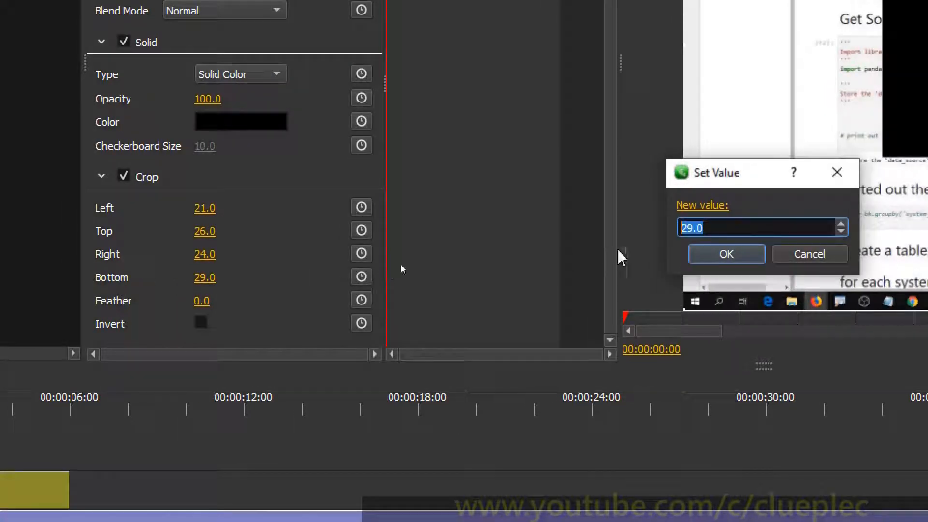
{"action": "left_click_drag", "start_coordinate": [742, 174], "coordinate": [470, 201]}
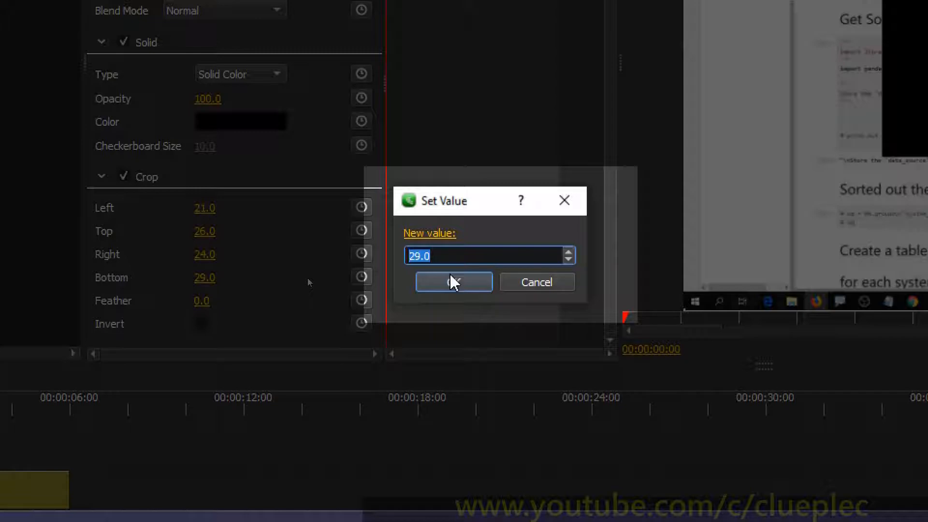
{"action": "type", "text": "10"}
{"action": "left_click", "coordinate": [466, 281]}
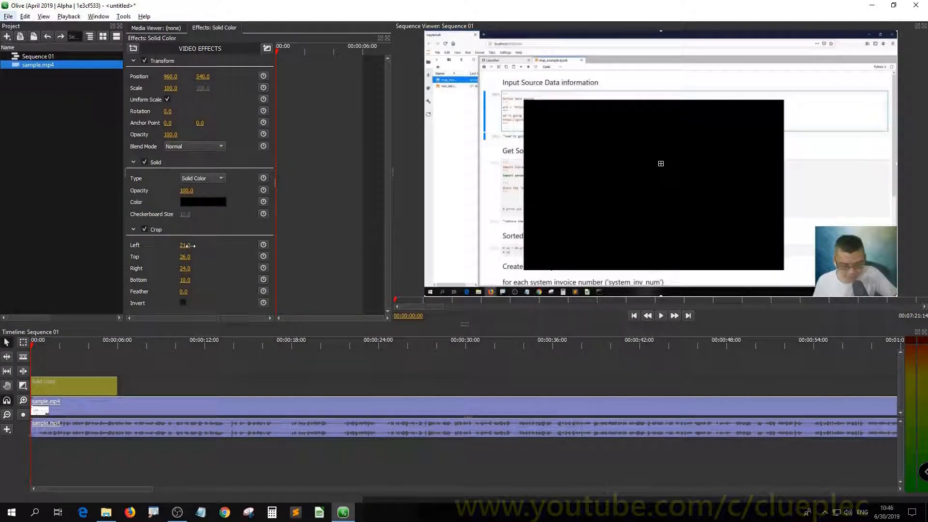
{"action": "left_click_drag", "start_coordinate": [188, 245], "coordinate": [236, 254]}
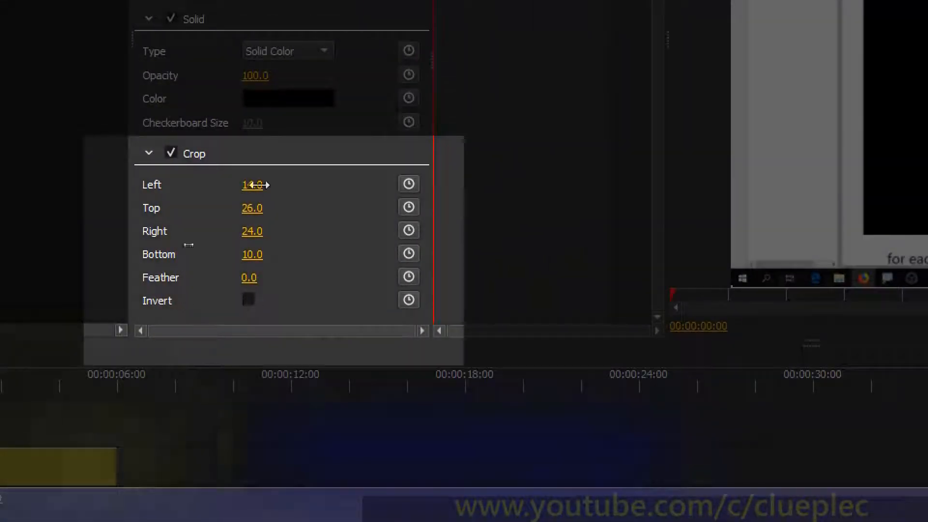
{"action": "left_click", "coordinate": [248, 300]}
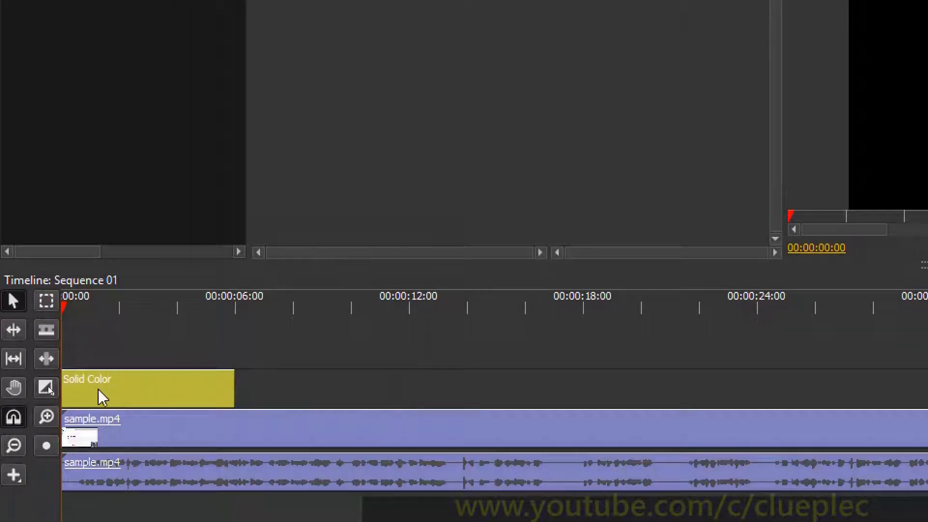
Try a Transform opacity of 80 on the Solid Color clip, and settle on 60
{"action": "left_click", "coordinate": [61, 394]}
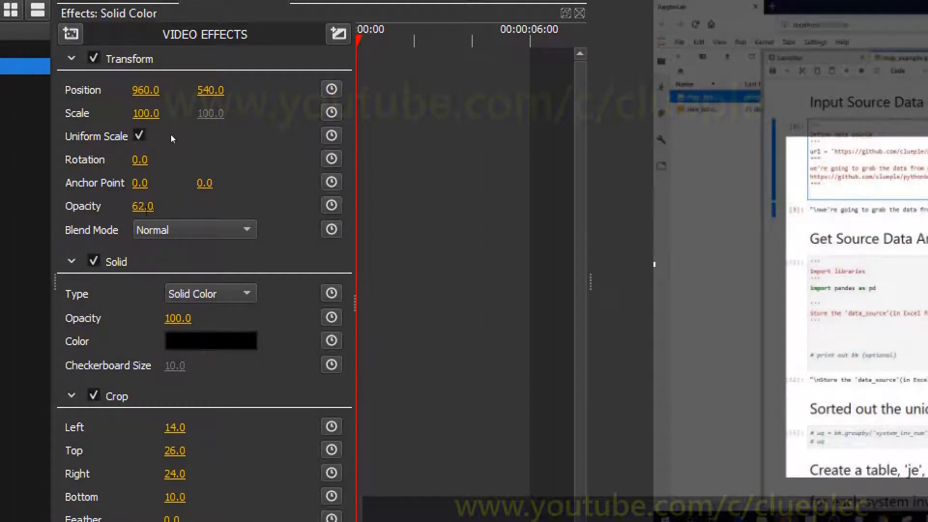
{"action": "left_click", "coordinate": [143, 206]}
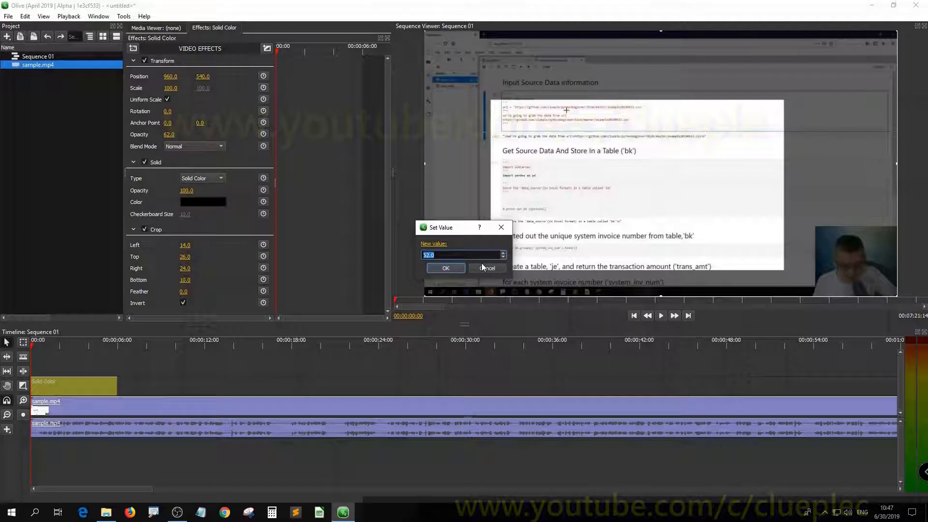
{"action": "type", "text": "80"}
{"action": "key", "text": "Return"}
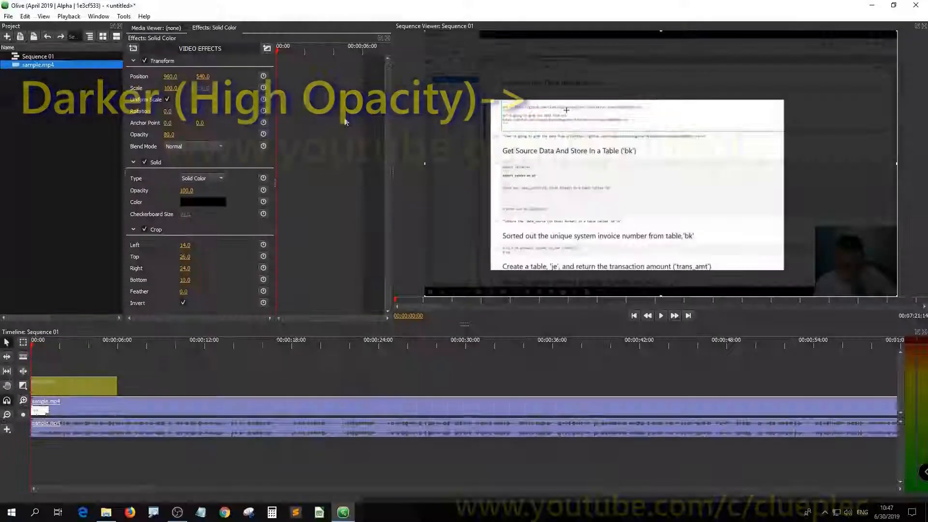
{"action": "mouse_move", "coordinate": [179, 135]}
{"action": "left_mouse_down"}
{"action": "mouse_move", "coordinate": [189, 135]}
{"action": "mouse_move", "coordinate": [165, 135]}
{"action": "mouse_move", "coordinate": [173, 135]}
{"action": "left_mouse_up"}
{"action": "left_click", "coordinate": [173, 136]}
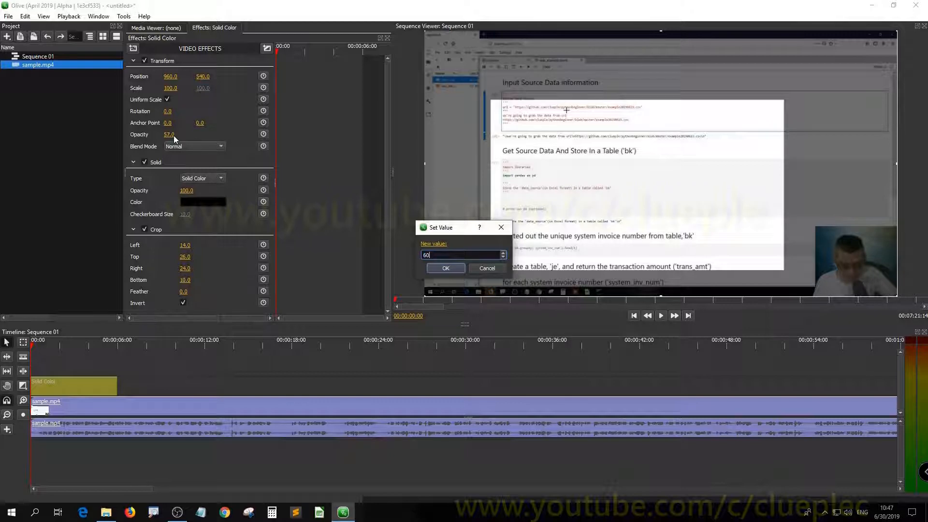
{"action": "type", "text": "60"}
{"action": "key", "text": "Return"}
Play the sequence from the start and from about 5 seconds to preview the highlight, and return the playhead to the beginning
{"action": "left_click", "coordinate": [60, 354]}
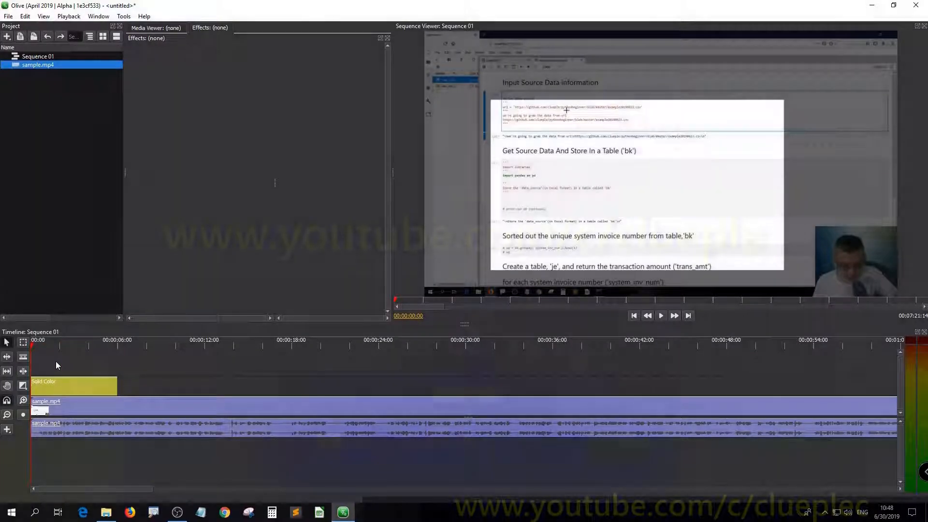
{"action": "key", "text": "l"}
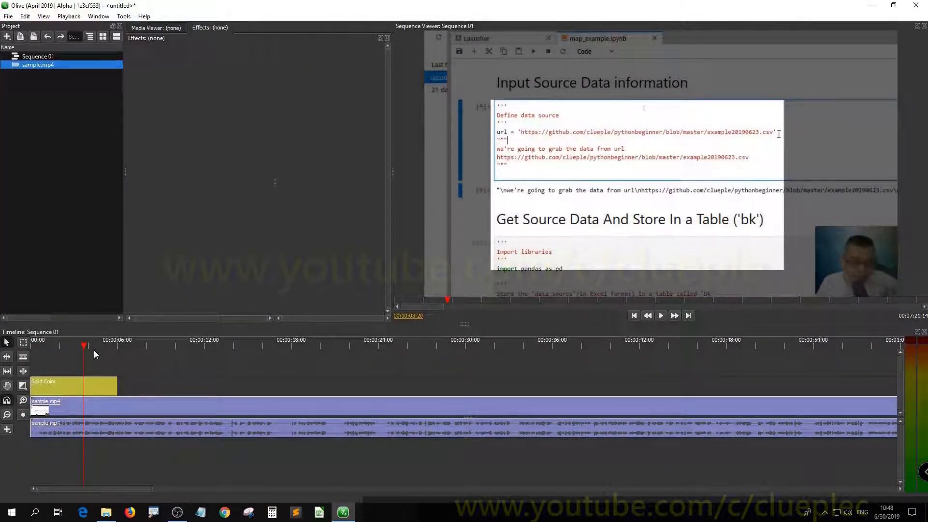
{"action": "left_click", "coordinate": [106, 346]}
{"action": "key", "text": "l"}
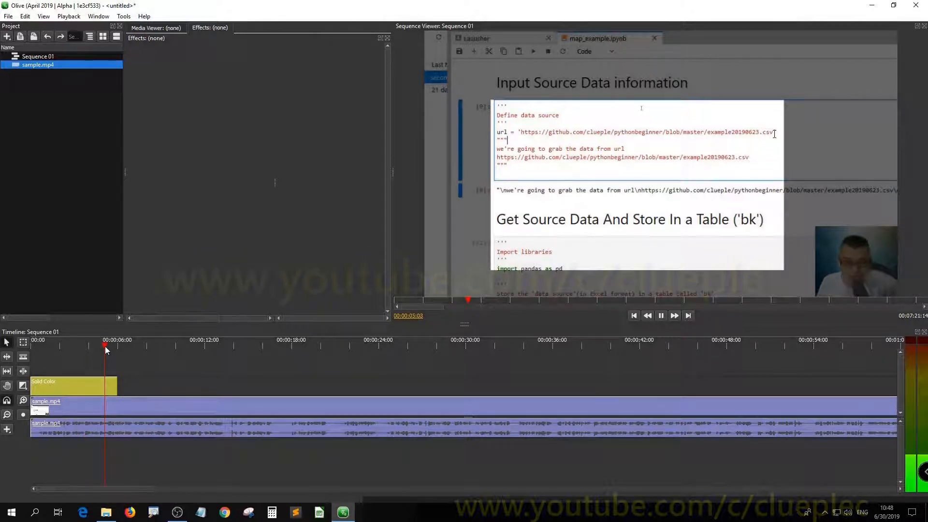
{"action": "key", "text": "k"}
{"action": "key", "text": "Home"}
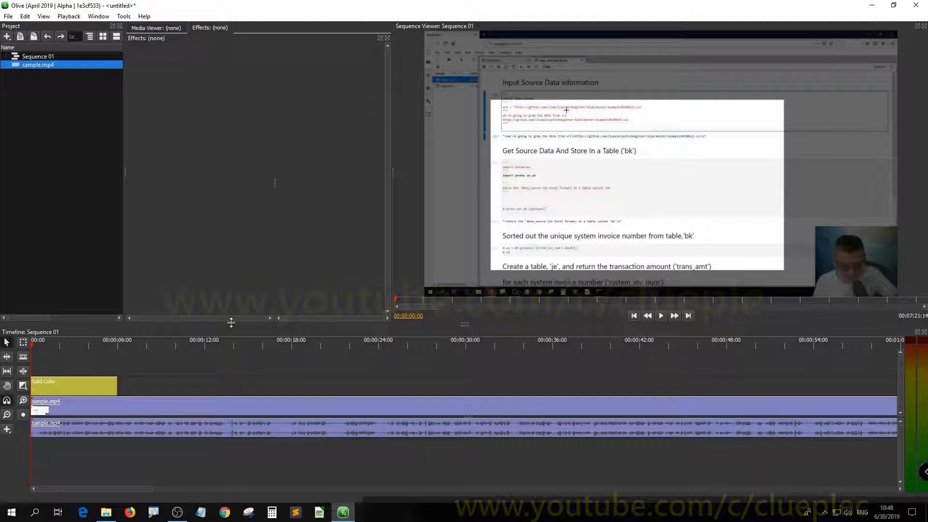
Enable keyframes for the Solid Color clip's Transform opacity at the start and add a second keyframe of 60 at about 1 second
{"action": "left_click", "coordinate": [91, 378]}
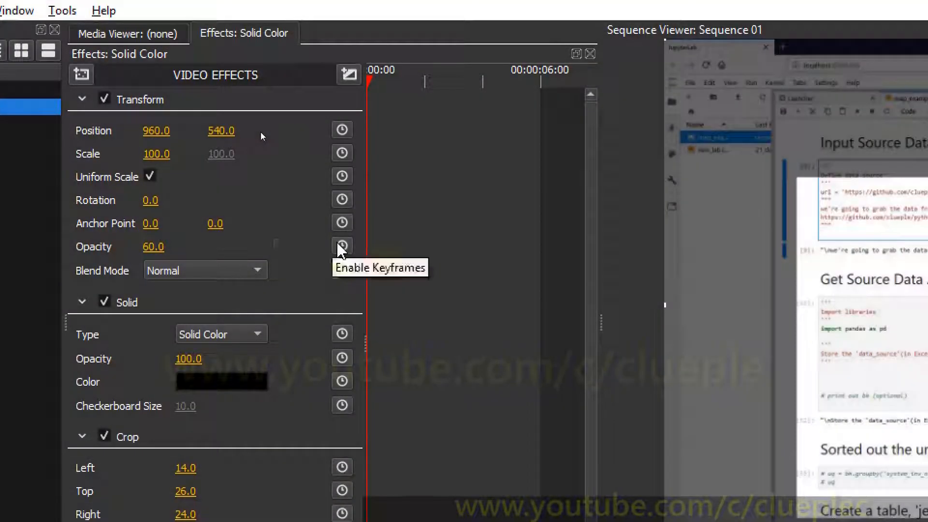
{"action": "left_click", "coordinate": [337, 246]}
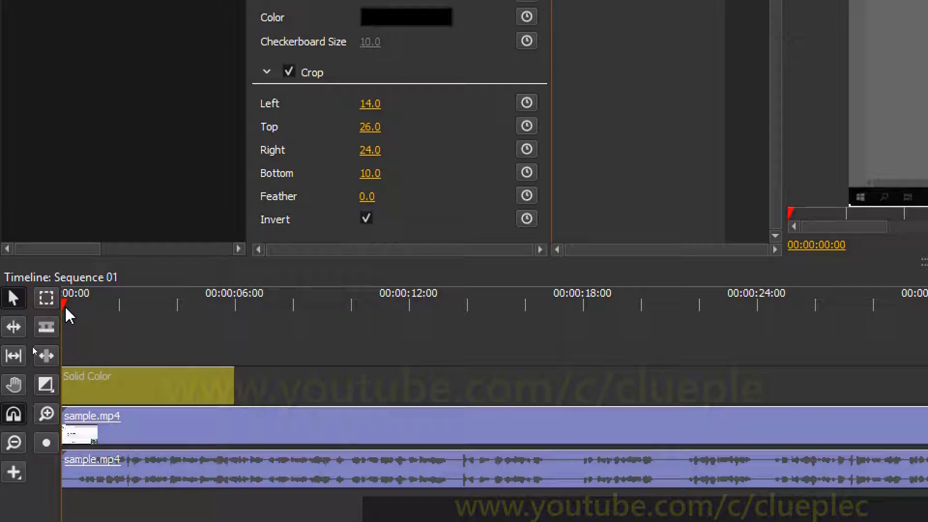
{"action": "mouse_move", "coordinate": [71, 305]}
{"action": "left_mouse_down"}
{"action": "mouse_move", "coordinate": [236, 324]}
{"action": "mouse_move", "coordinate": [71, 302]}
{"action": "left_mouse_up"}
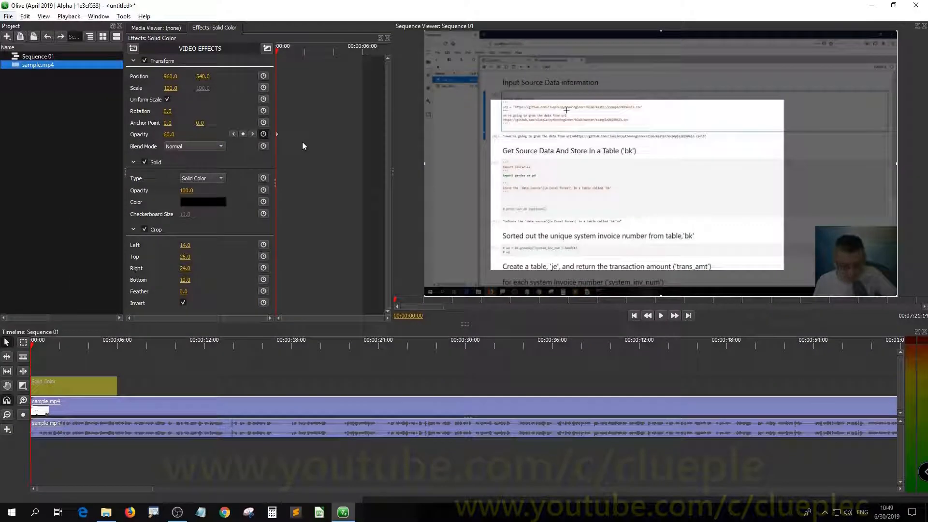
{"action": "left_click", "coordinate": [38, 346]}
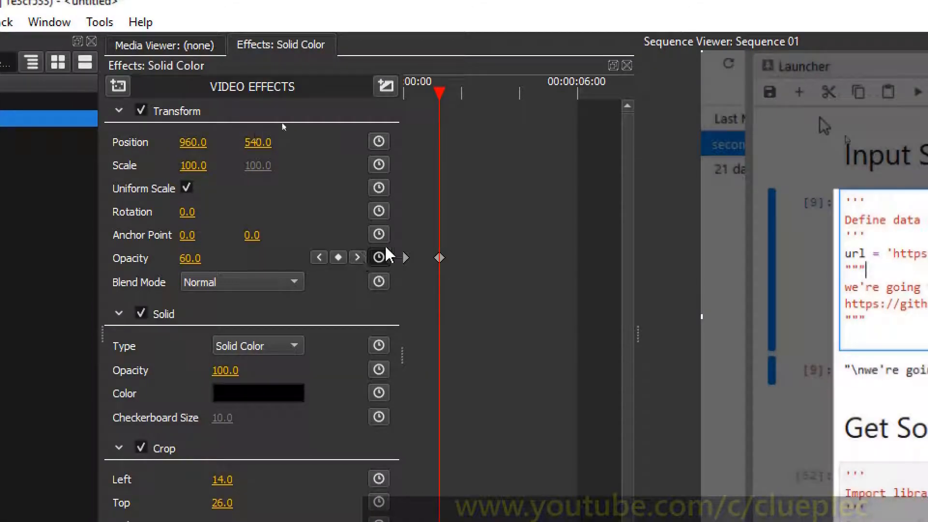
Jump between the two opacity keyframes and return the playhead to the first one
{"action": "left_click_drag", "start_coordinate": [440, 95], "coordinate": [405, 94]}
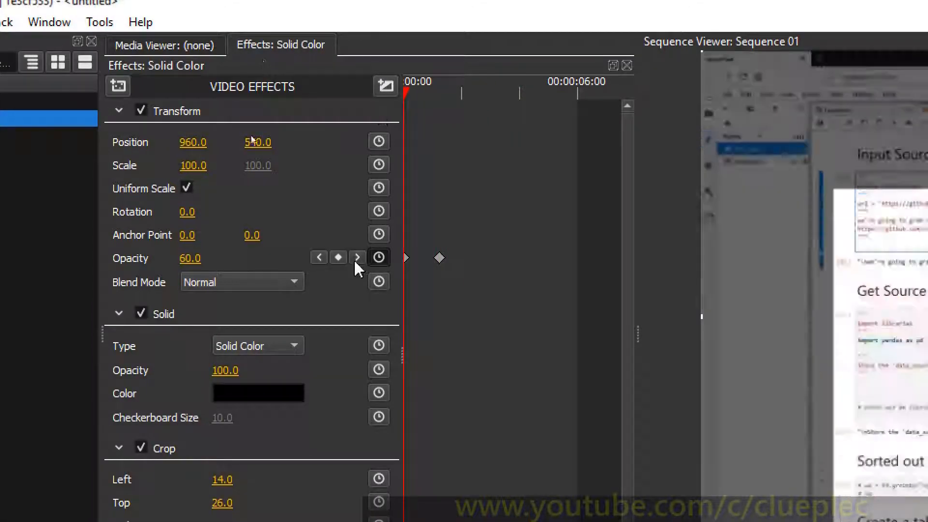
{"action": "left_click", "coordinate": [357, 257]}
{"action": "left_click", "coordinate": [321, 257]}
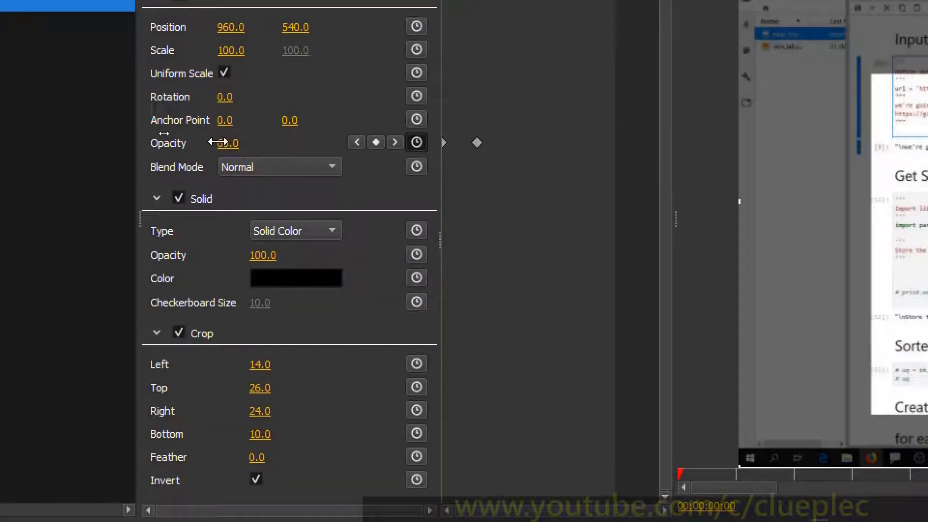
Set the Solid Color clip's first Transform opacity keyframe to 0, and jump between it and the second keyframe
{"action": "left_click_drag", "start_coordinate": [217, 142], "coordinate": [194, 142]}
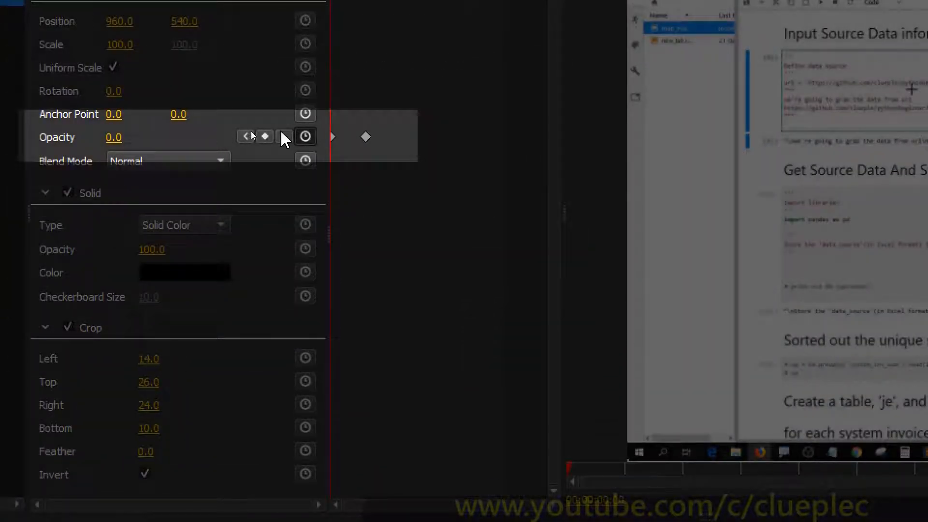
{"action": "left_click", "coordinate": [285, 137]}
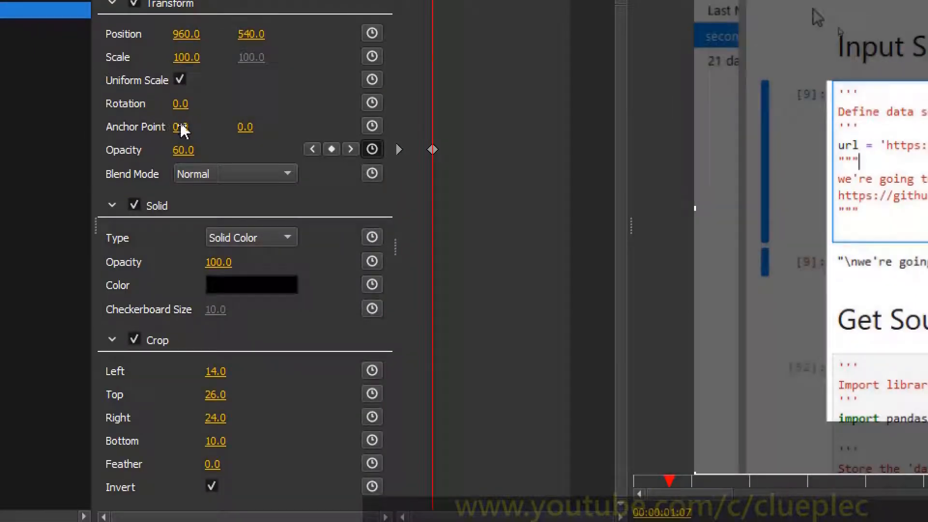
{"action": "left_click", "coordinate": [234, 133]}
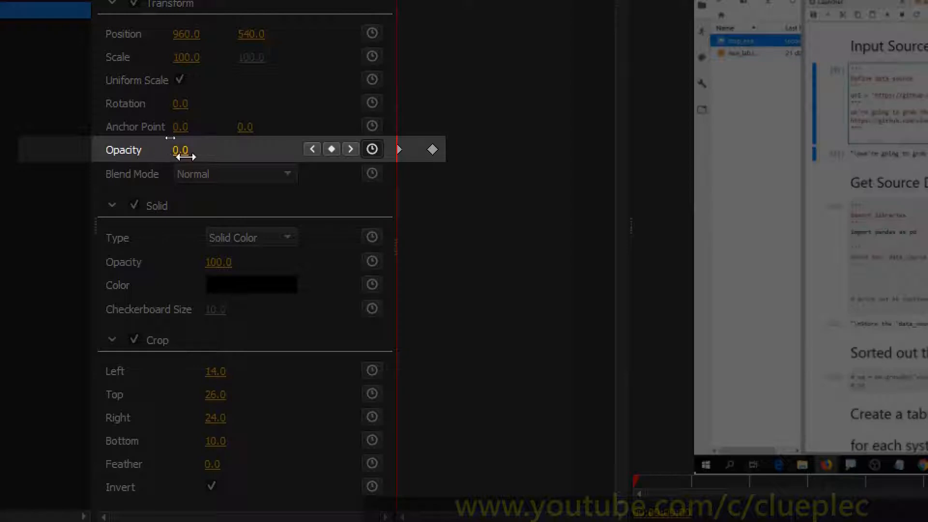
{"action": "left_click", "coordinate": [352, 148]}
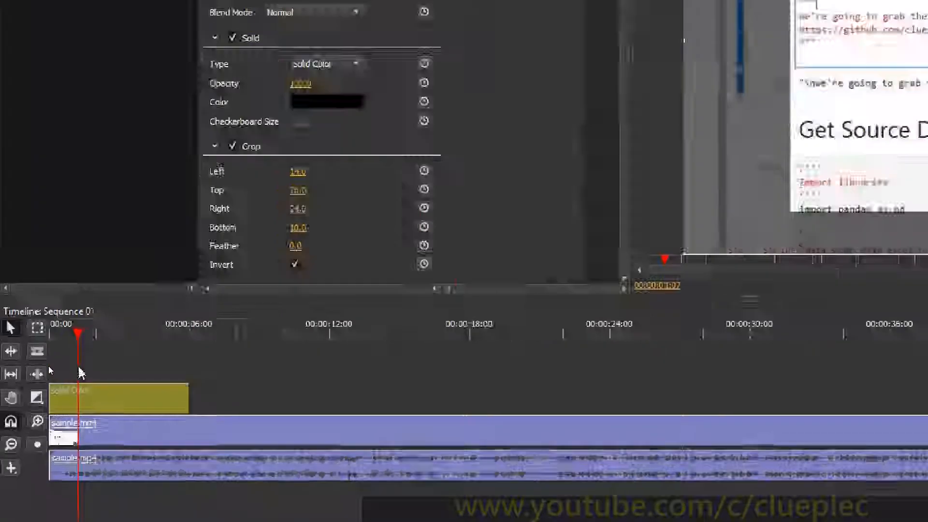
Return the playhead to the start and play the first seconds to preview the opacity fade-in
{"action": "key", "text": "Up"}
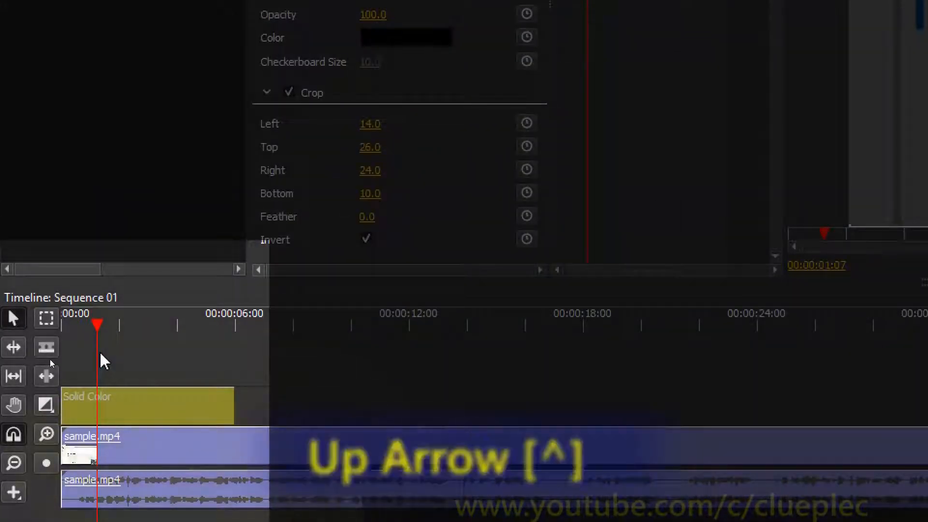
{"action": "left_click", "coordinate": [107, 379]}
{"action": "left_click", "coordinate": [97, 396]}
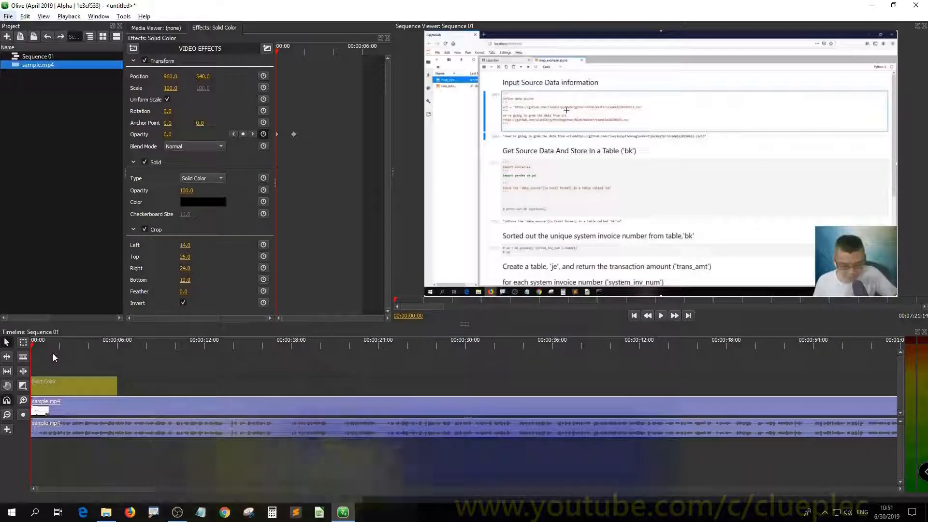
{"action": "key", "text": "l"}
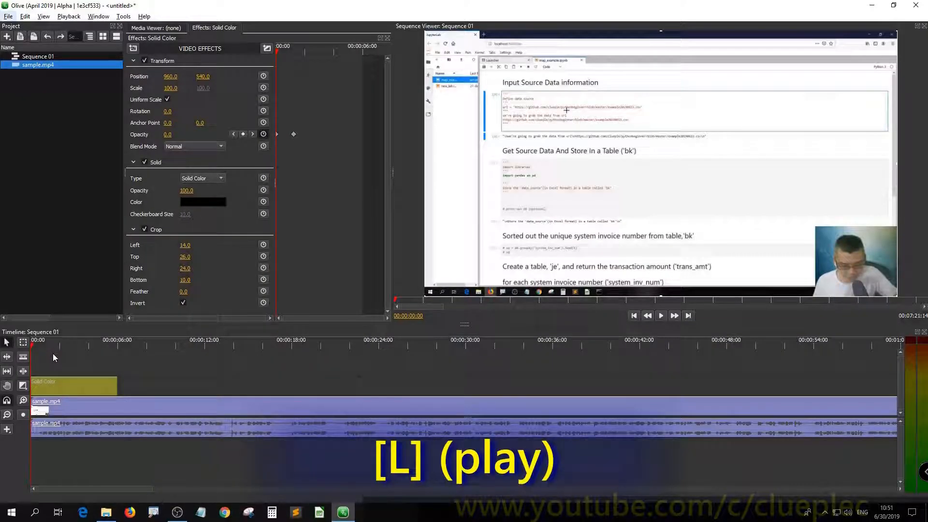
{"action": "key", "text": "space"}
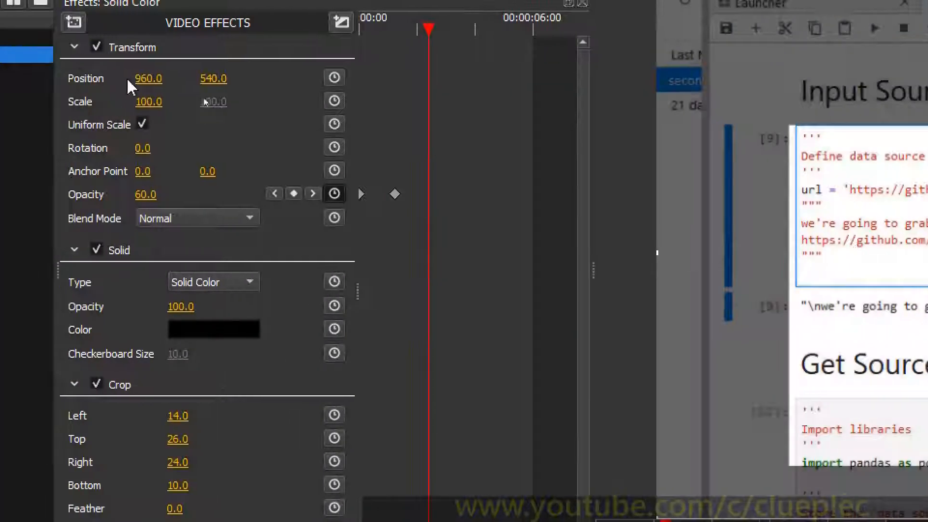
Try moving the second opacity keyframe to about 2.4 seconds and to about 4 seconds, replaying the sequence from the start each time
{"action": "left_click_drag", "start_coordinate": [409, 179], "coordinate": [429, 198]}
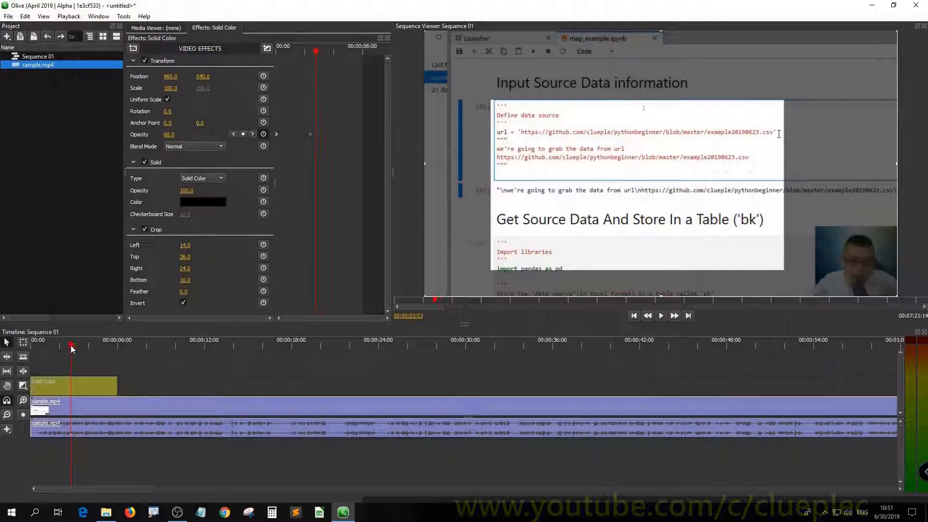
{"action": "key", "text": "Home"}
{"action": "key", "text": "space"}
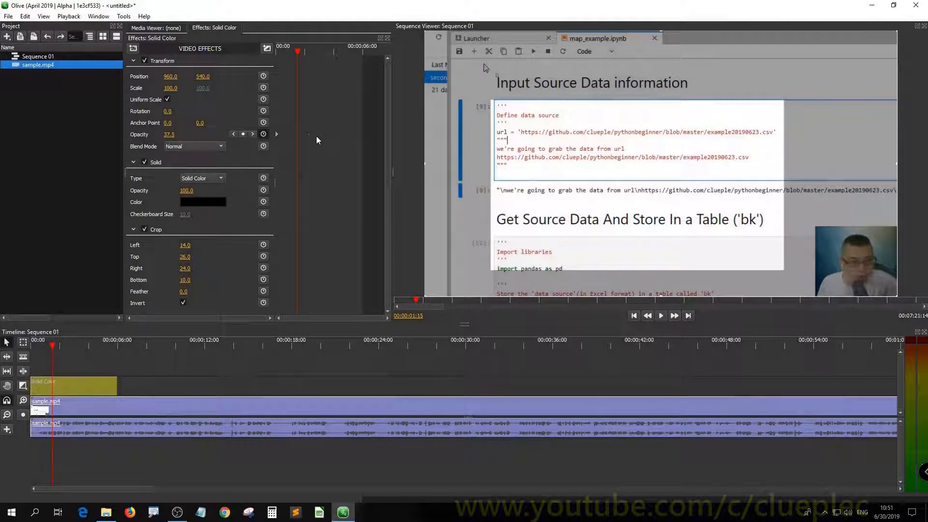
{"action": "left_click_drag", "start_coordinate": [312, 135], "coordinate": [335, 136]}
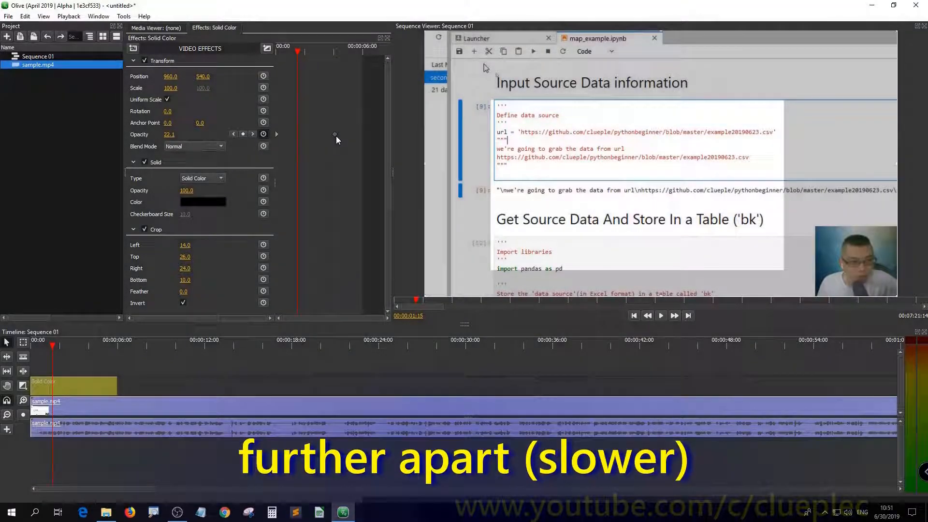
{"action": "key", "text": "Home"}
{"action": "key", "text": "space"}
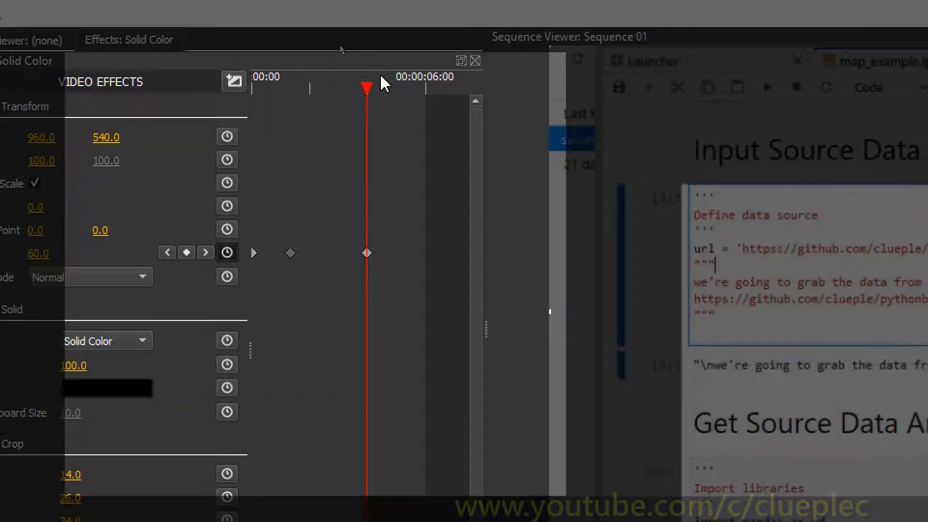
Add a Transform opacity keyframe at the end of the Solid Color clip, at 6 seconds
{"action": "key", "text": "Down"}
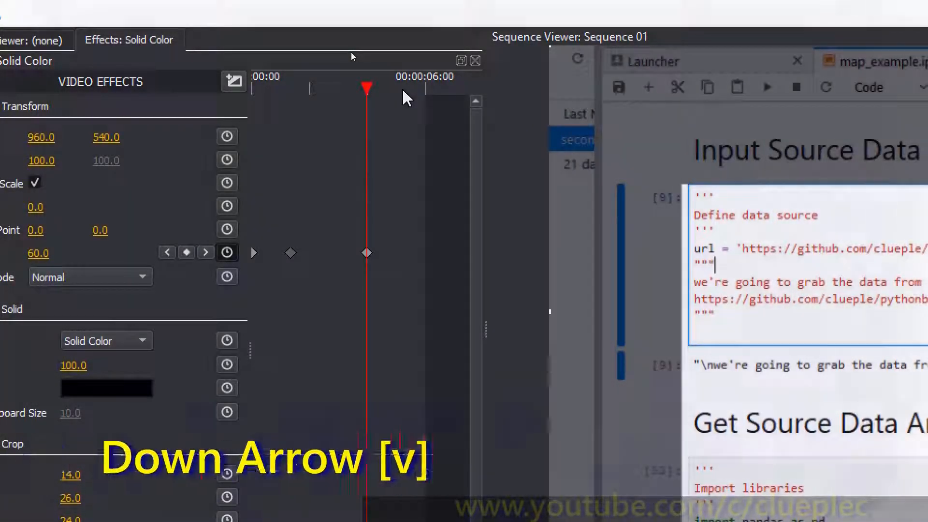
{"action": "key", "text": "Down"}
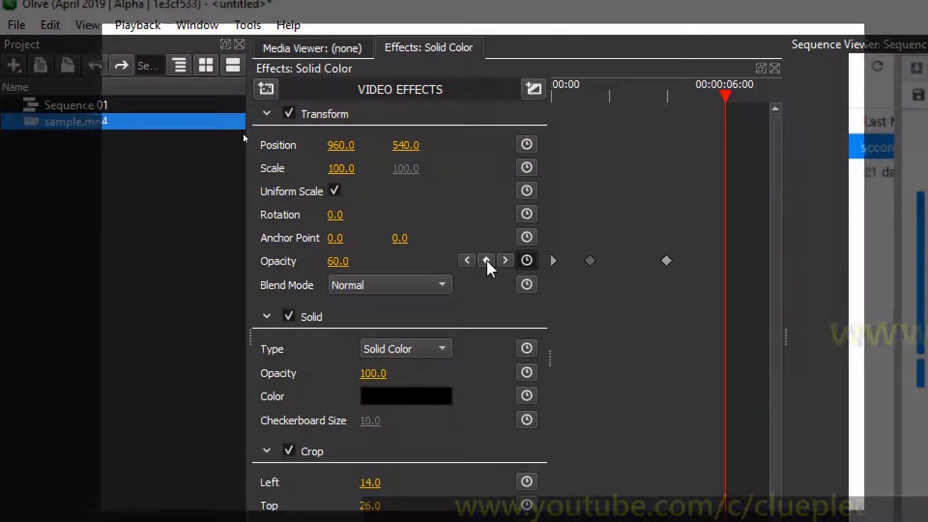
{"action": "left_click", "coordinate": [486, 261]}
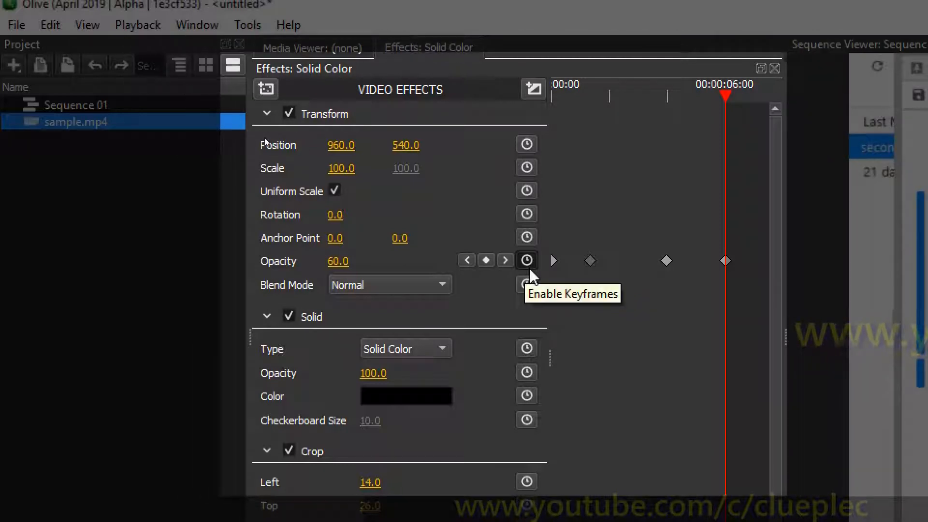
Step back through the earlier opacity keyframes, return to the last one, and set its opacity to 0
{"action": "left_click", "coordinate": [467, 261]}
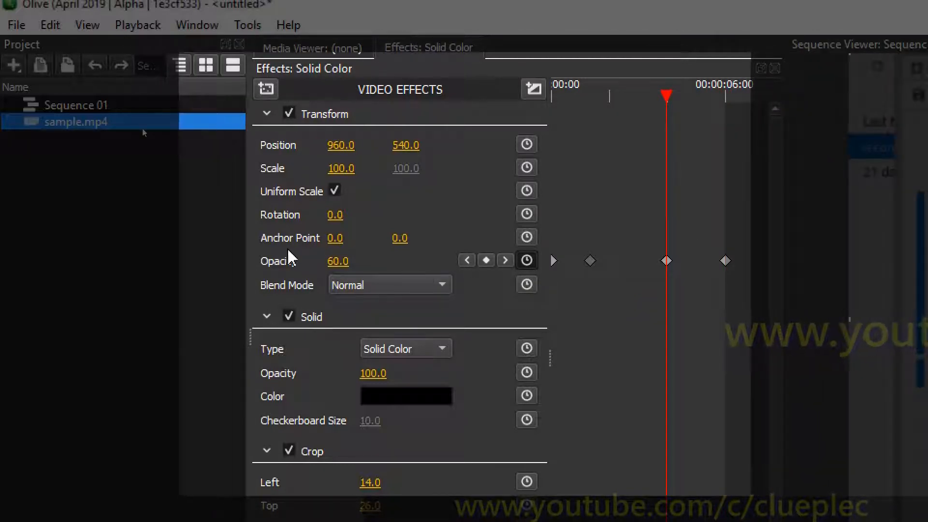
{"action": "left_click", "coordinate": [466, 260]}
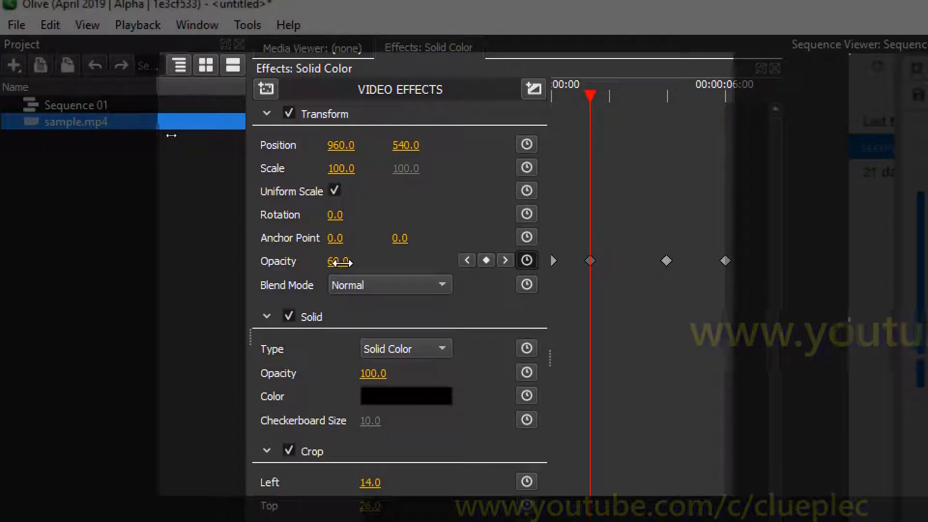
{"action": "left_click", "coordinate": [506, 261]}
{"action": "left_click", "coordinate": [505, 261]}
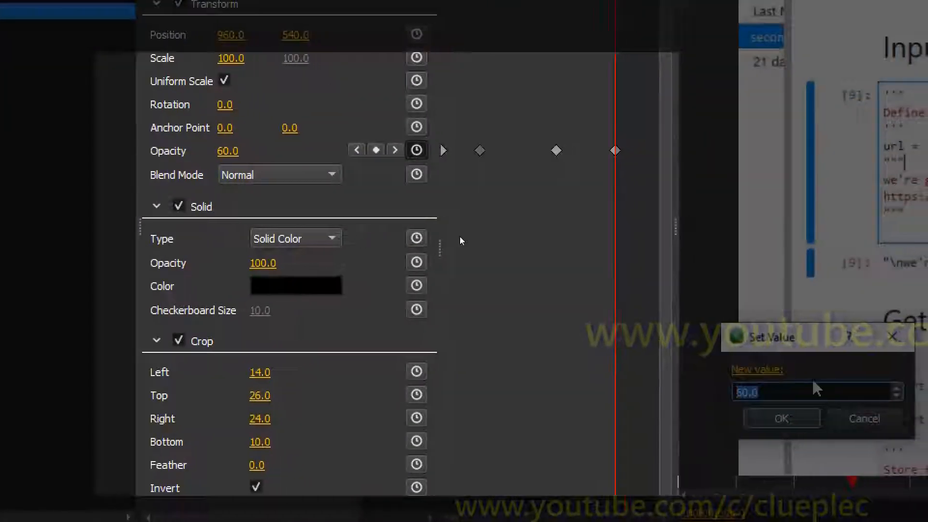
{"action": "type", "text": "0.0"}
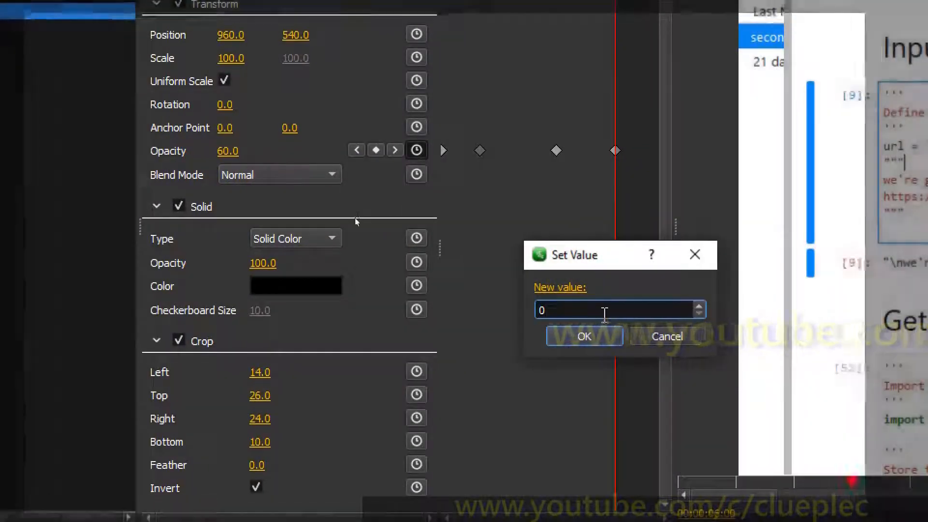
{"action": "left_click", "coordinate": [591, 339]}
Play the sequence from the start past the end of the Solid Color clip to preview both fades, and return to the beginning
{"action": "key", "text": "Home"}
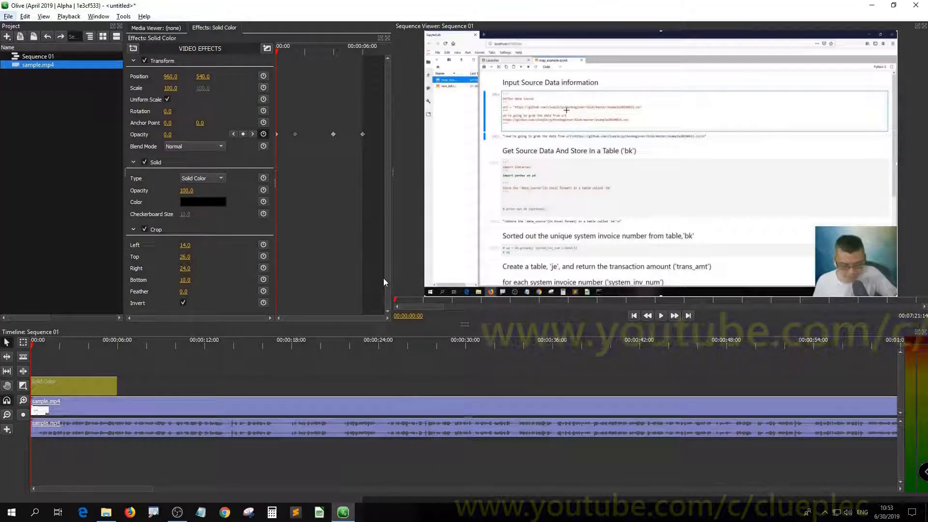
{"action": "key", "text": "space"}
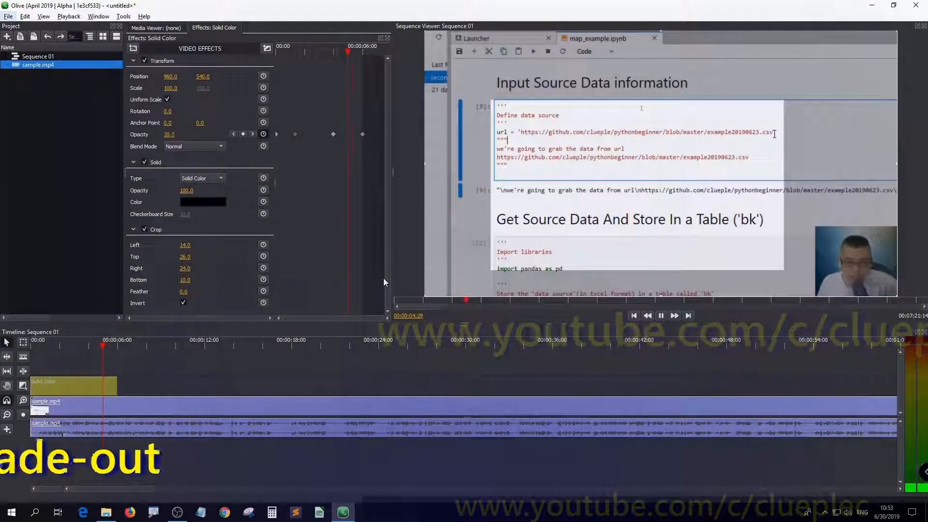
{"action": "key", "text": "space"}
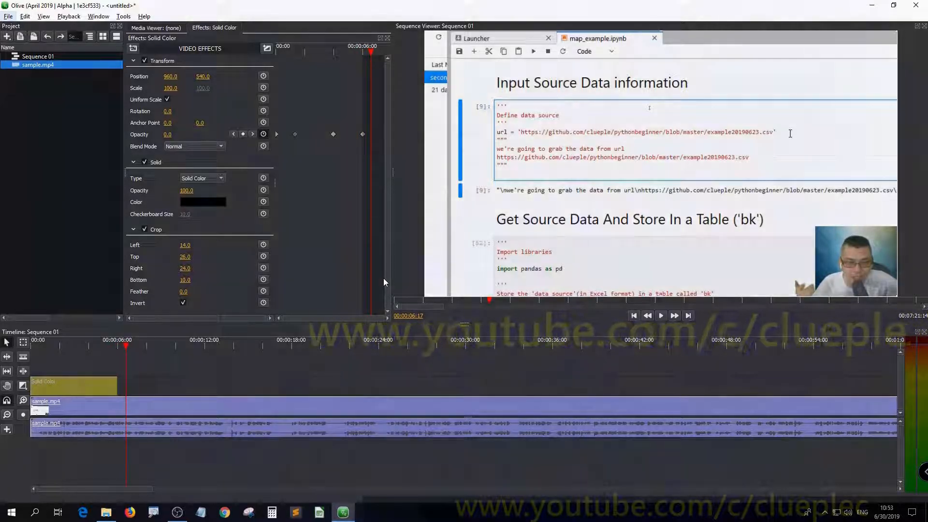
{"action": "key", "text": "Home"}
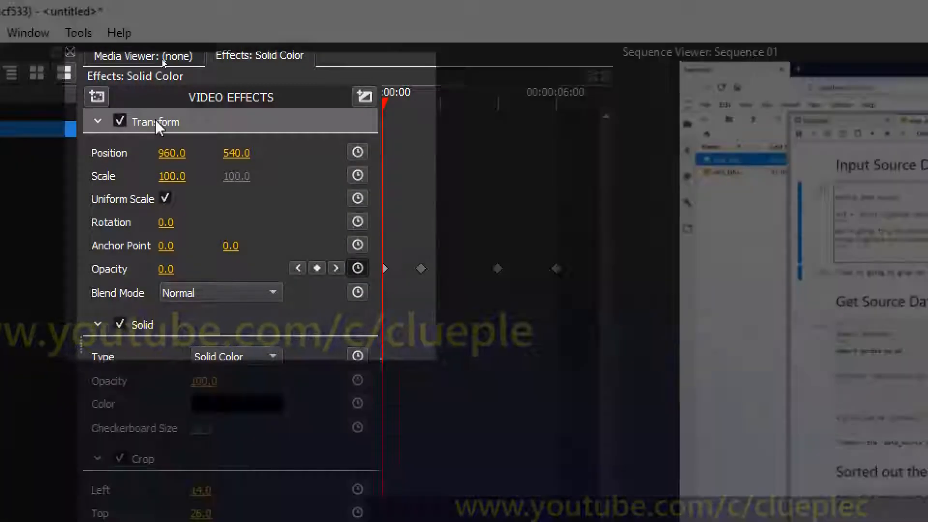
Save the Solid Color clip's Transform settings to an effect XML file named test_opacity on Storage (D:)
{"action": "right_click", "coordinate": [155, 119]}
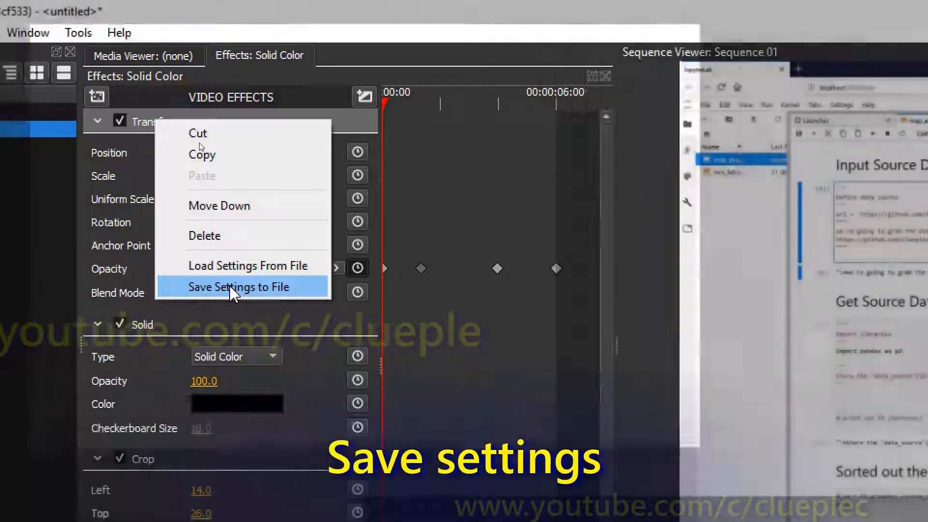
{"action": "left_click", "coordinate": [231, 290]}
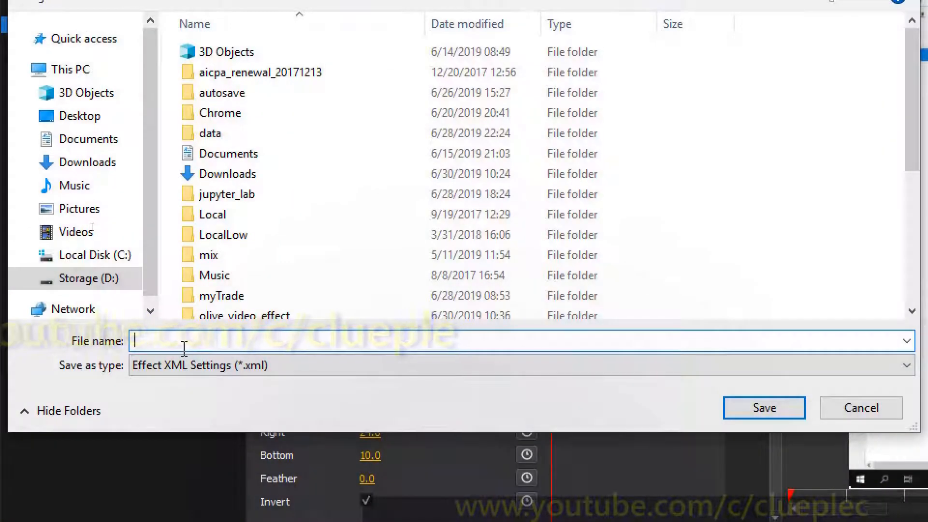
{"action": "type", "text": "test_opacity"}
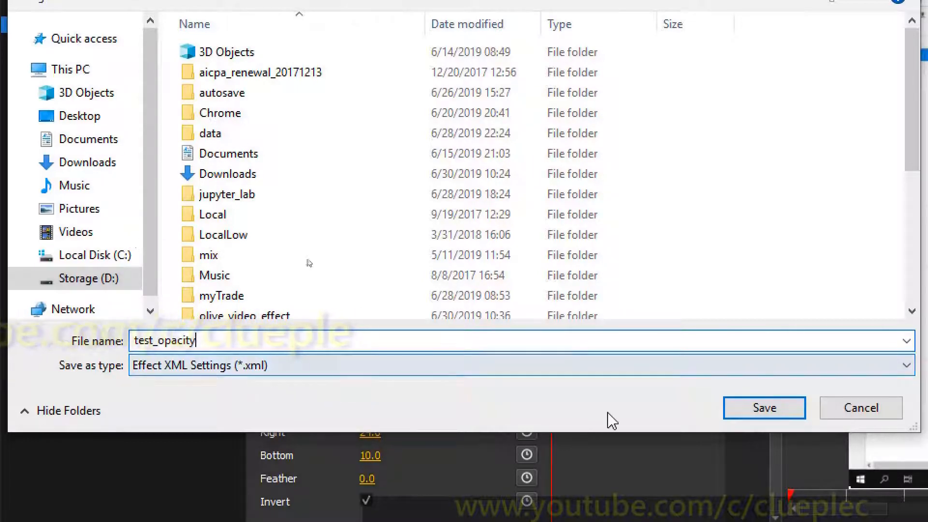
{"action": "left_click", "coordinate": [764, 408]}
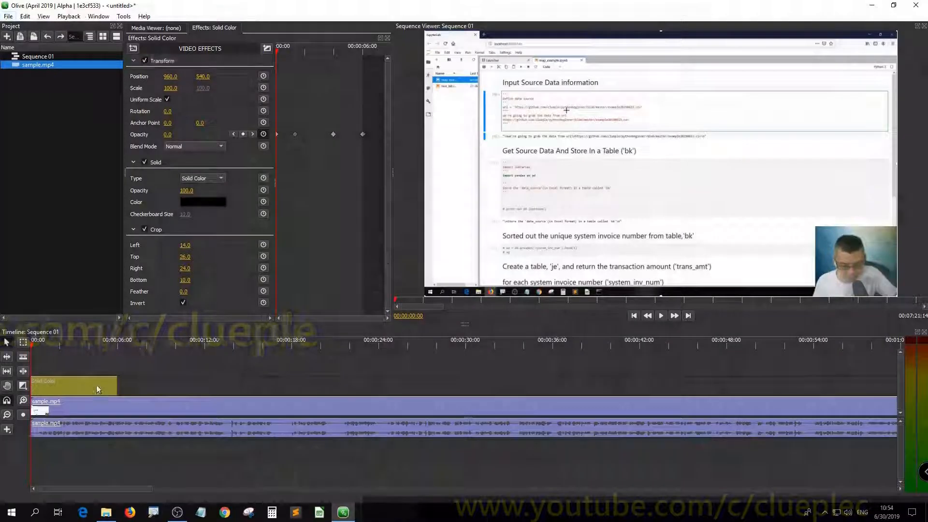
Delete the Solid Color clip and place a new one about 6 seconds long above sample.mp4, starting at 00:00:12:27
{"action": "key", "text": "Delete"}
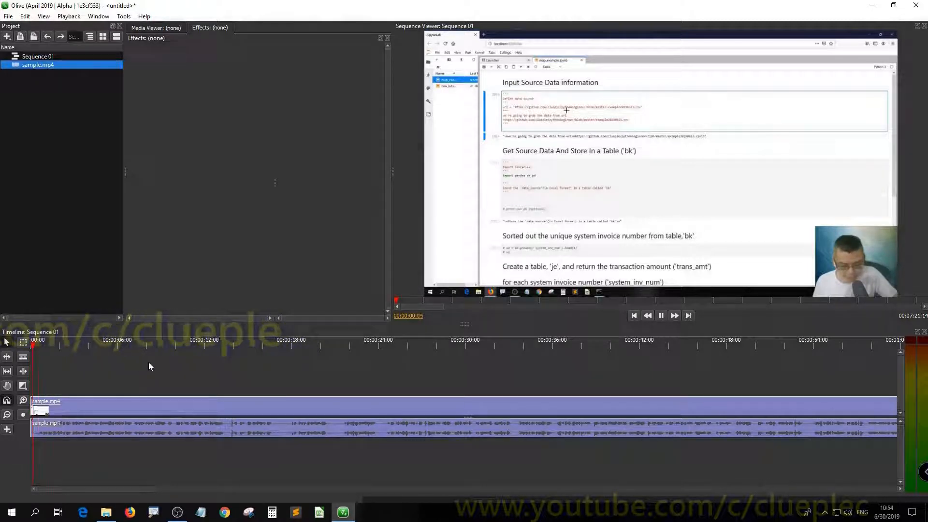
{"action": "key", "text": "space"}
{"action": "left_click", "coordinate": [218, 347]}
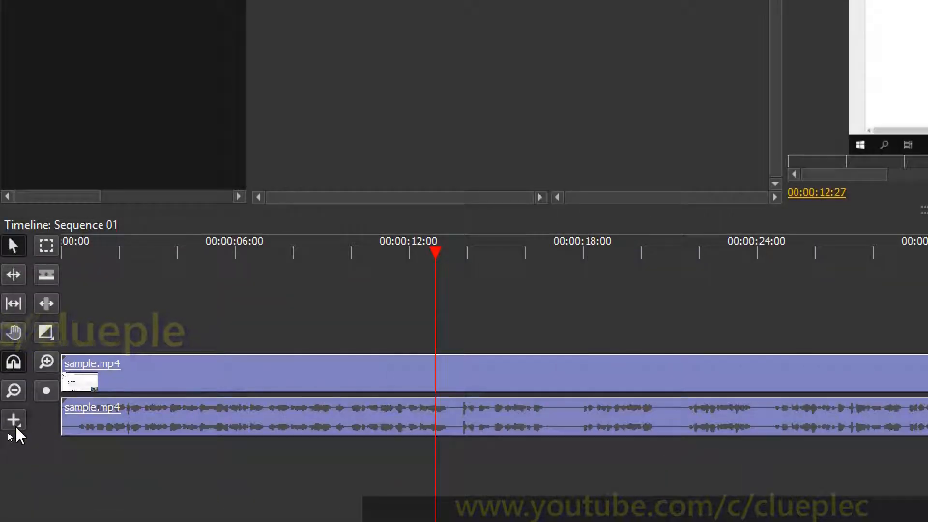
{"action": "left_click", "coordinate": [16, 428]}
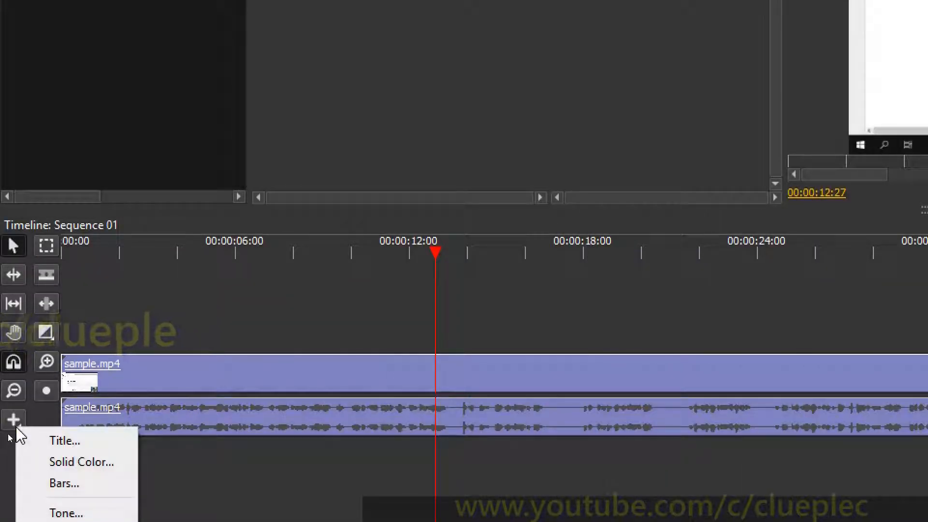
{"action": "left_click", "coordinate": [64, 461]}
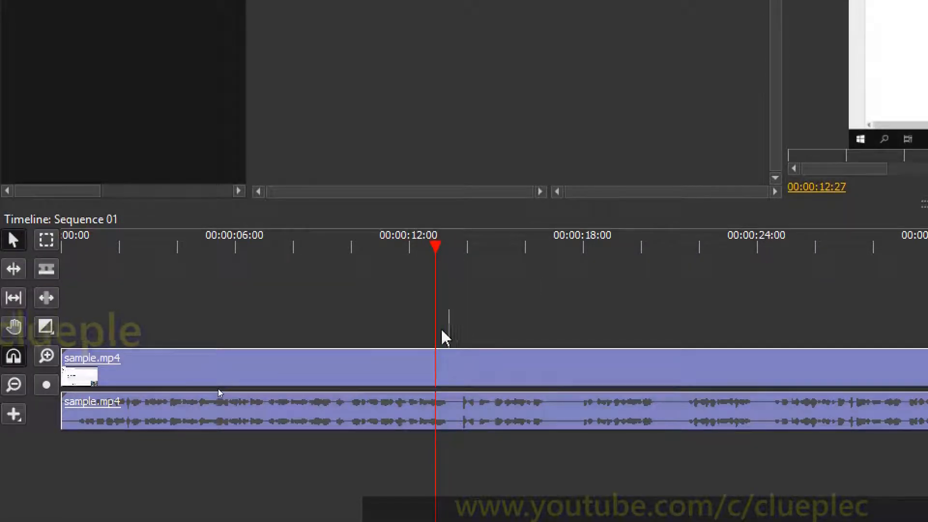
{"action": "left_click_drag", "start_coordinate": [435, 333], "coordinate": [610, 338]}
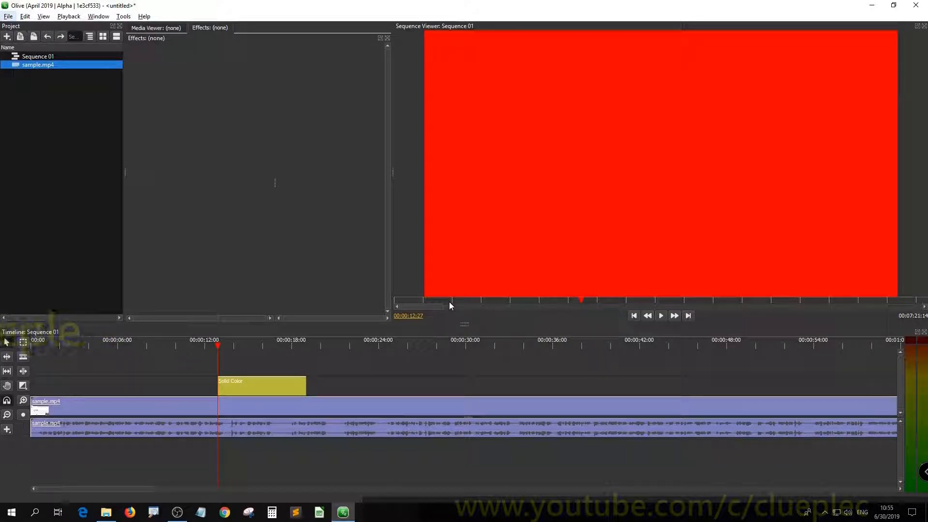
Load the saved test_opacity settings file from Storage (D:) into the new Solid Color clip's Transform effect
{"action": "left_click", "coordinate": [252, 386]}
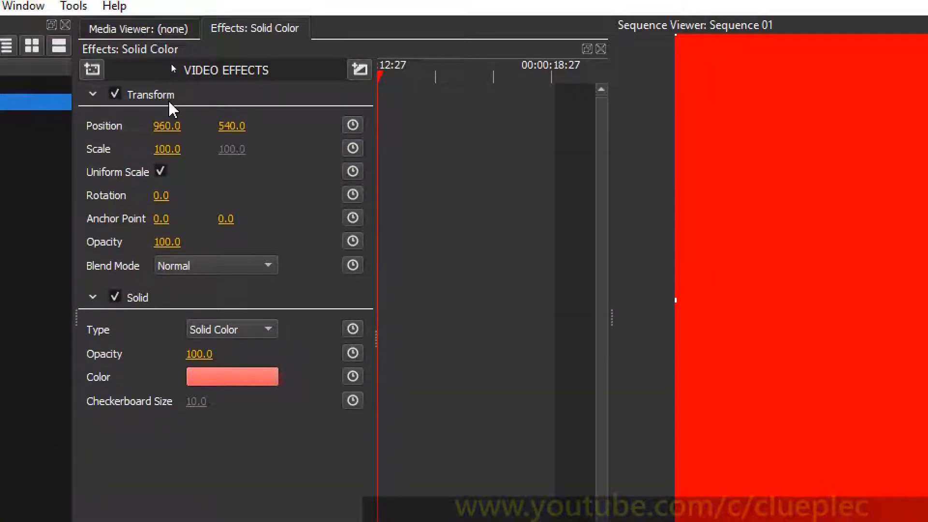
{"action": "right_click", "coordinate": [154, 103]}
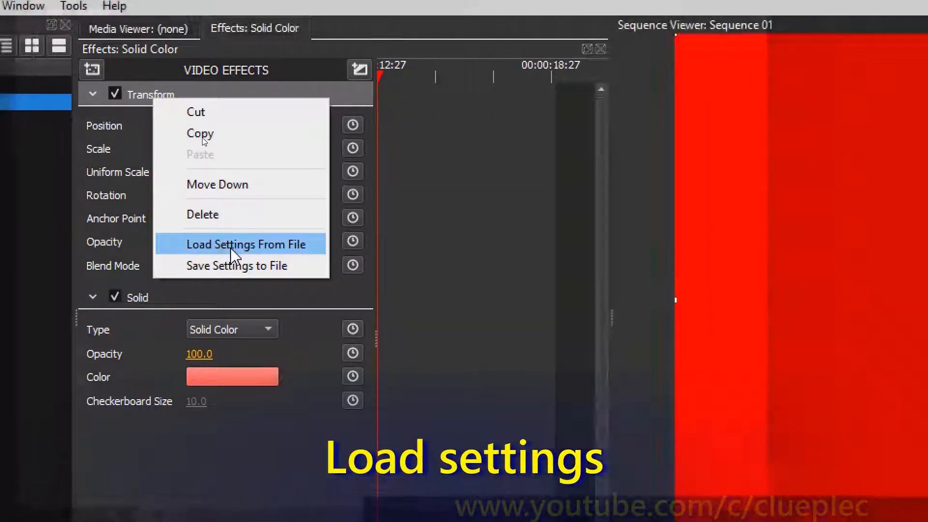
{"action": "left_click", "coordinate": [231, 245]}
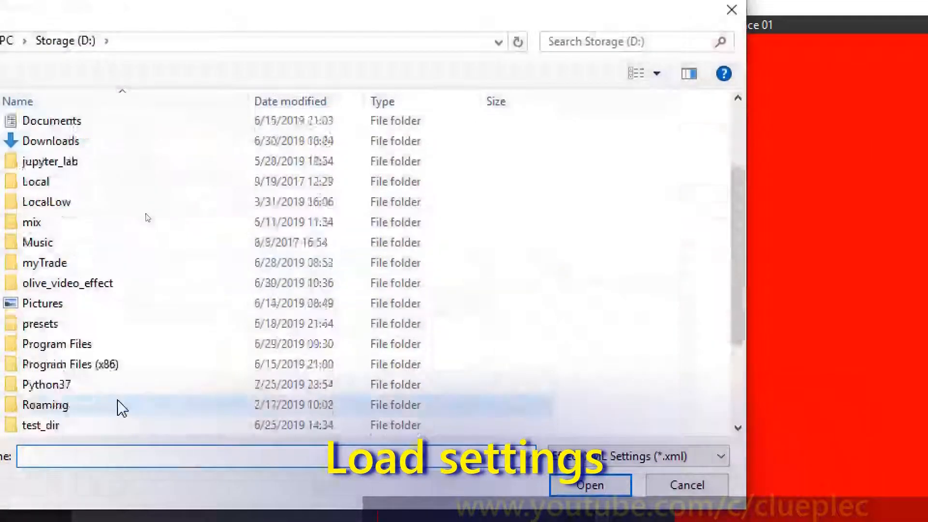
{"action": "scroll", "coordinate": [121, 408], "scroll_direction": "down", "scroll_amount": 2}
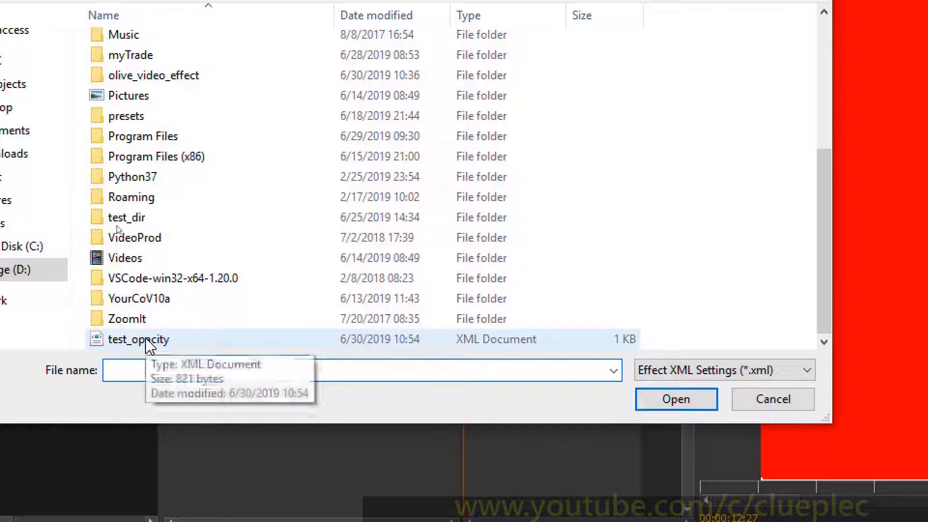
{"action": "left_click", "coordinate": [150, 344]}
{"action": "double_click", "coordinate": [150, 345]}
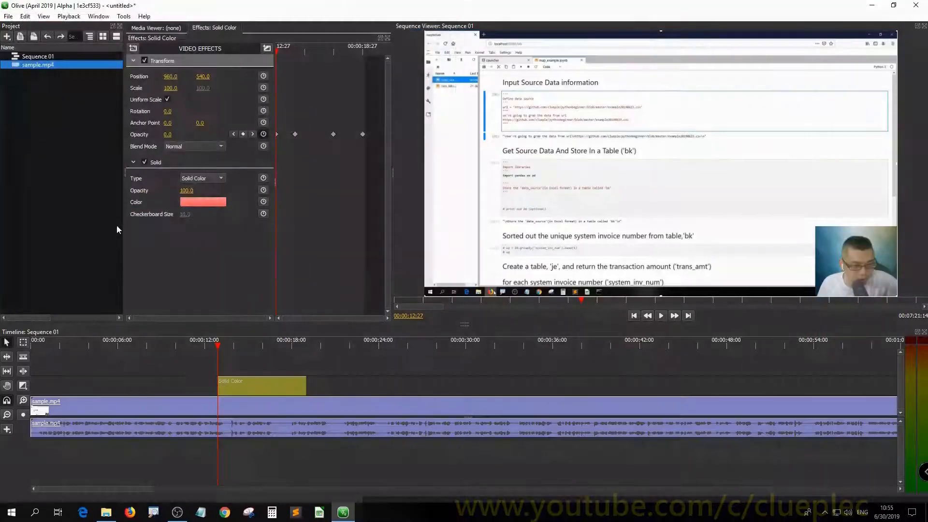
Play the sequence from 00:00:12:11 to the end of the Solid Color clip to preview the loaded opacity fades
{"action": "left_click", "coordinate": [209, 346]}
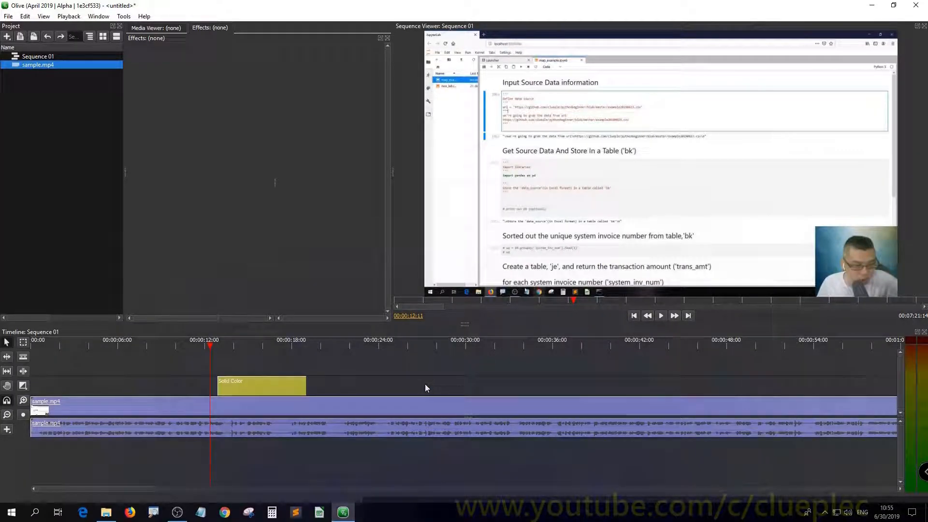
{"action": "key", "text": "l"}
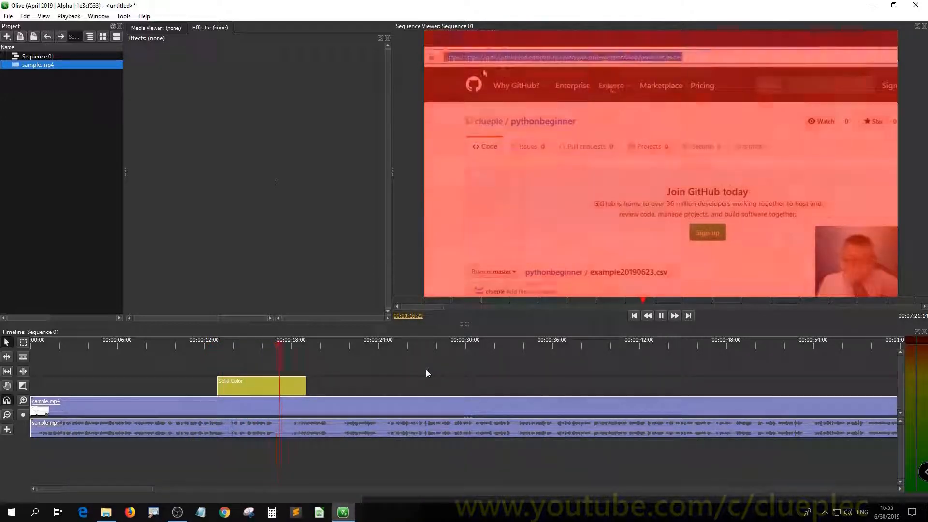
{"action": "key", "text": "k"}
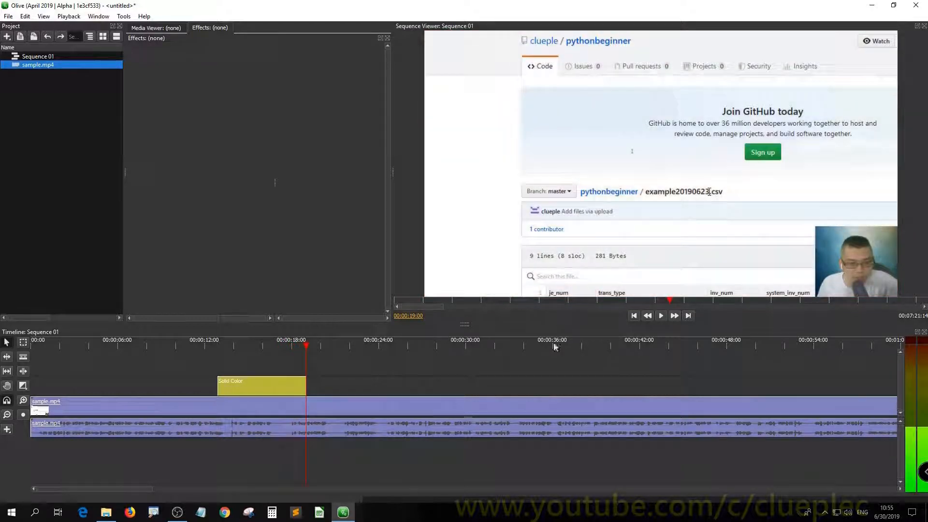
Move the playhead to 00:00:14:27 and add a Crop effect to the Solid Color clip
{"action": "left_click", "coordinate": [246, 344]}
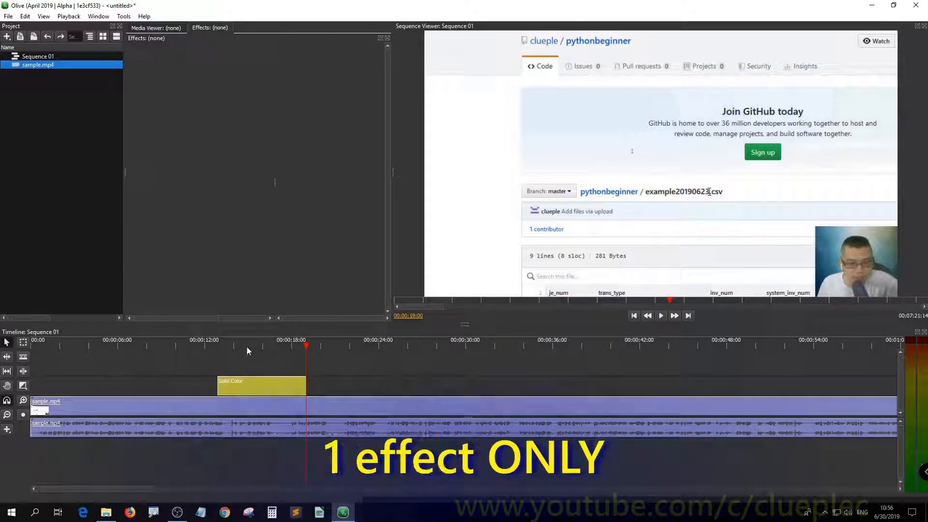
{"action": "left_click", "coordinate": [241, 384]}
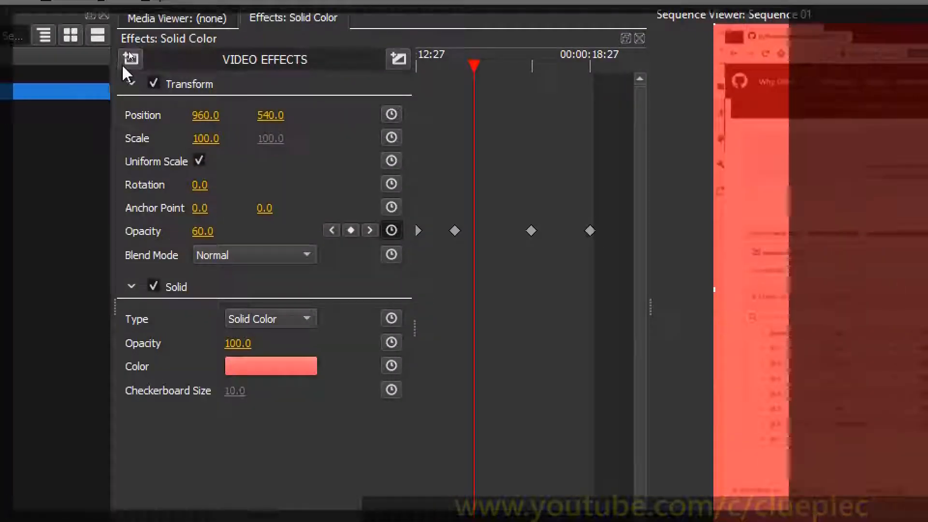
{"action": "left_click", "coordinate": [133, 48]}
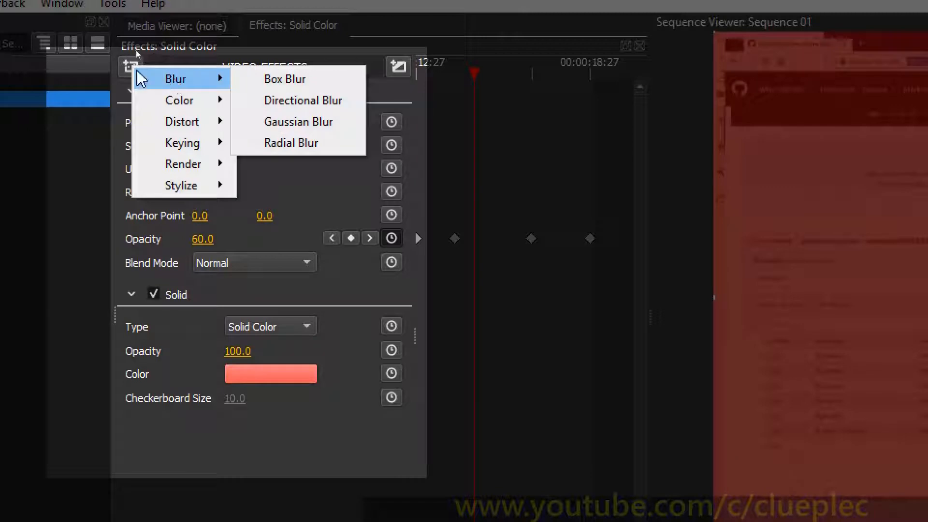
{"action": "mouse_move", "coordinate": [216, 120]}
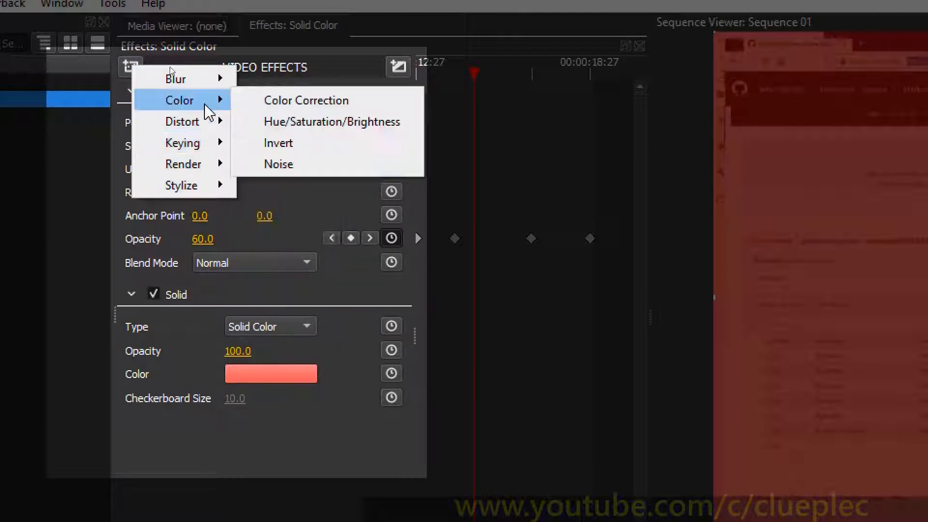
{"action": "left_click", "coordinate": [276, 165]}
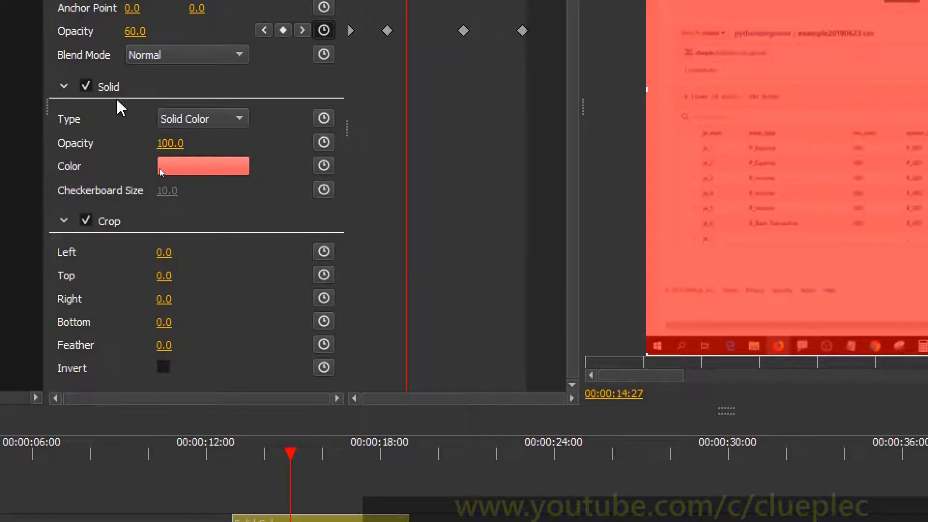
Set the Solid effect's color to black
{"action": "left_click", "coordinate": [207, 166]}
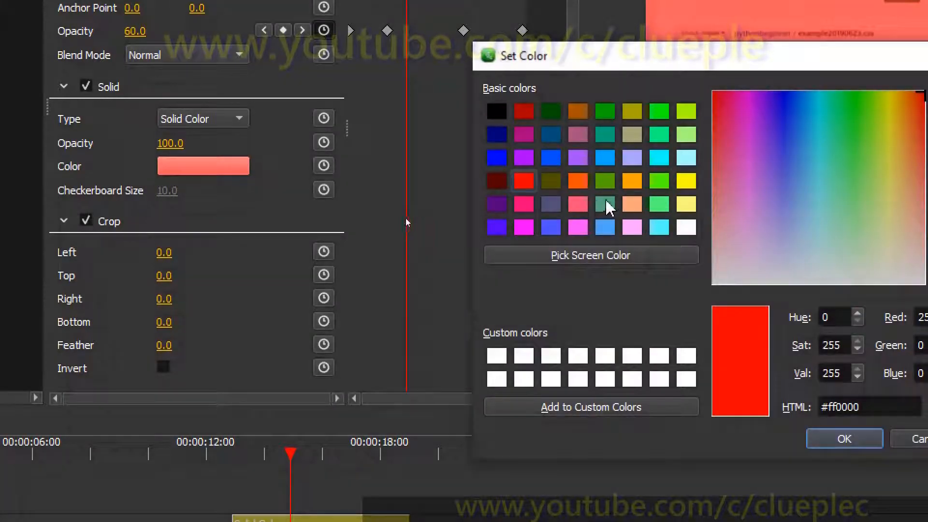
{"action": "left_click", "coordinate": [497, 111]}
{"action": "left_click", "coordinate": [639, 257]}
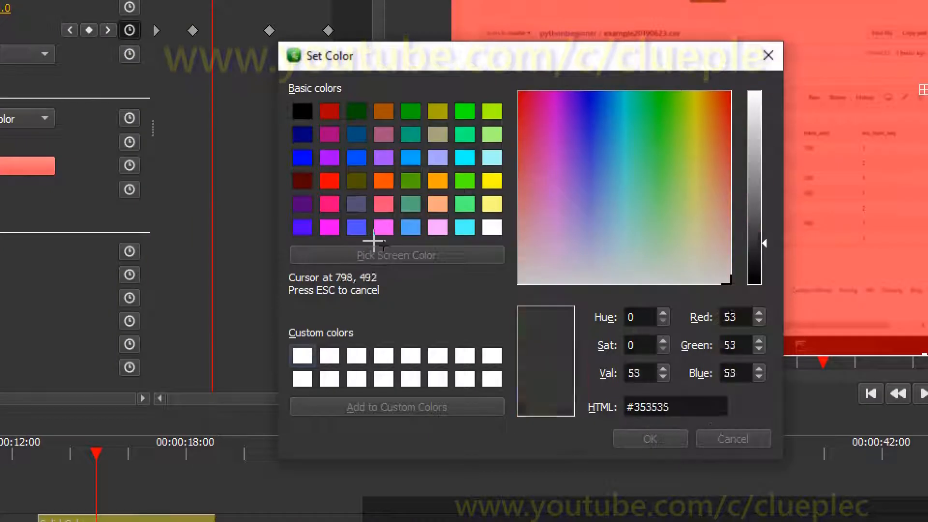
{"action": "left_click", "coordinate": [300, 112]}
{"action": "left_click", "coordinate": [300, 112]}
{"action": "left_click", "coordinate": [651, 444]}
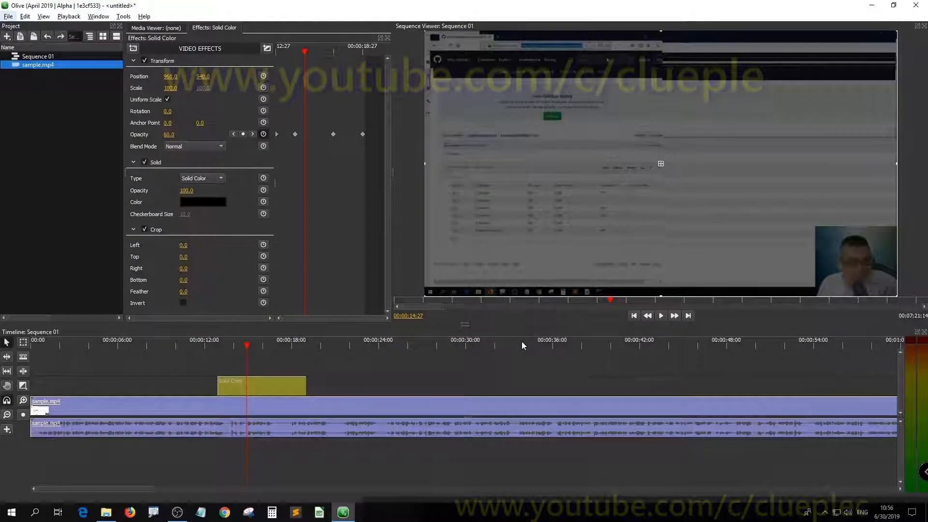
Save the Solid effect's settings to an effect XML file named test_solid_black on Storage (D:)
{"action": "right_click", "coordinate": [157, 163]}
{"action": "key", "text": "Escape"}
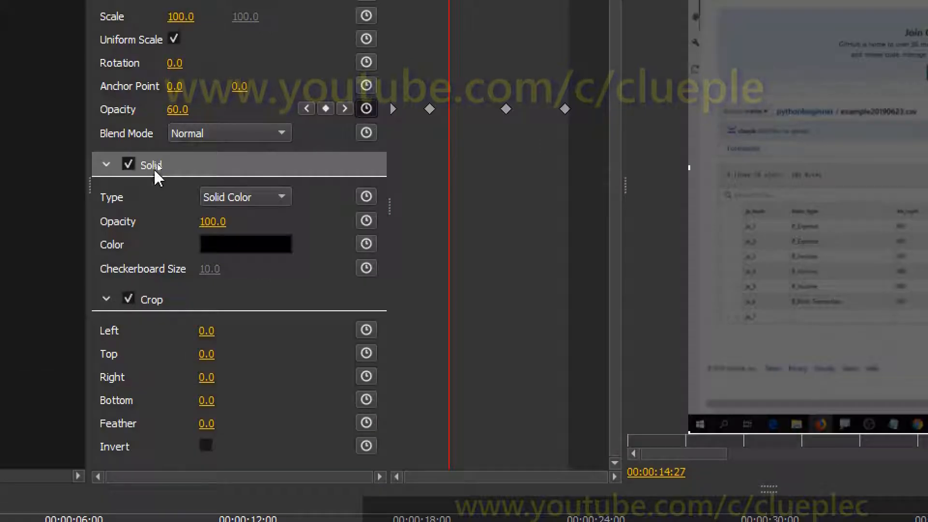
{"action": "right_click", "coordinate": [153, 168]}
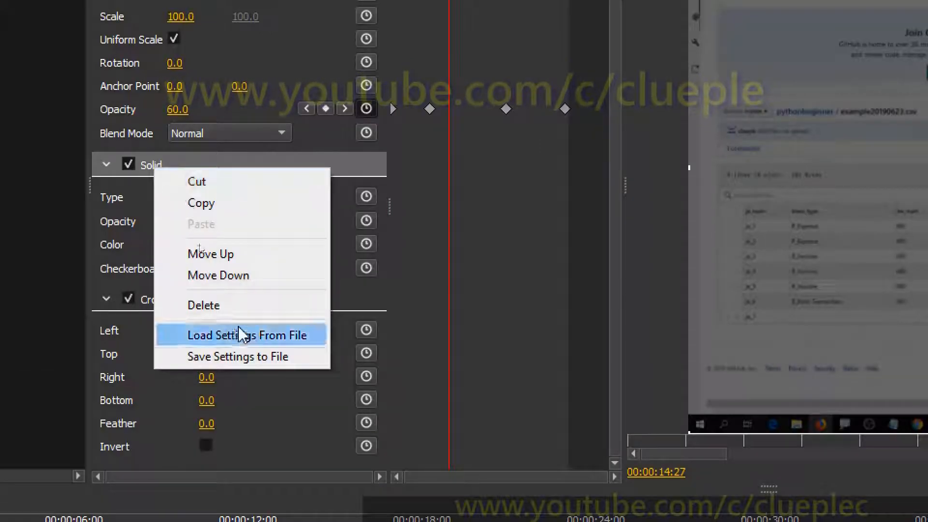
{"action": "left_click", "coordinate": [238, 357]}
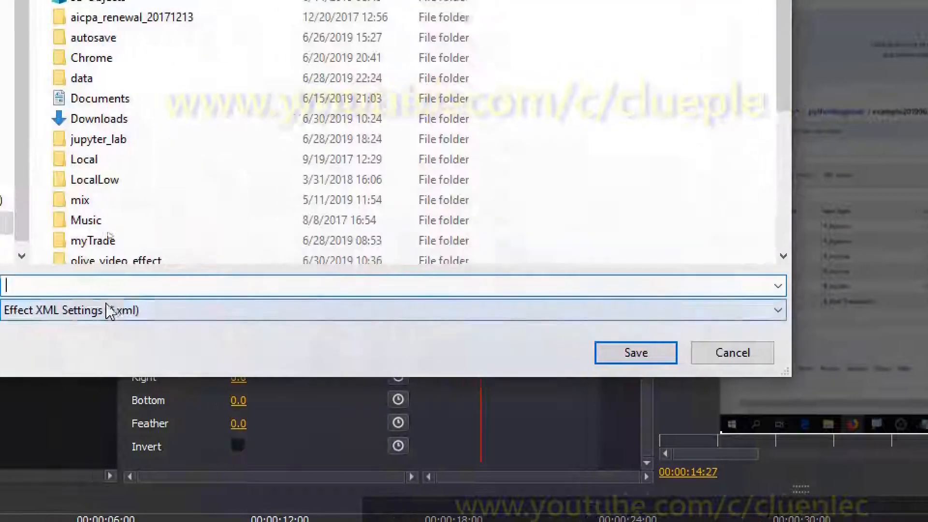
{"action": "type", "text": "sol"}
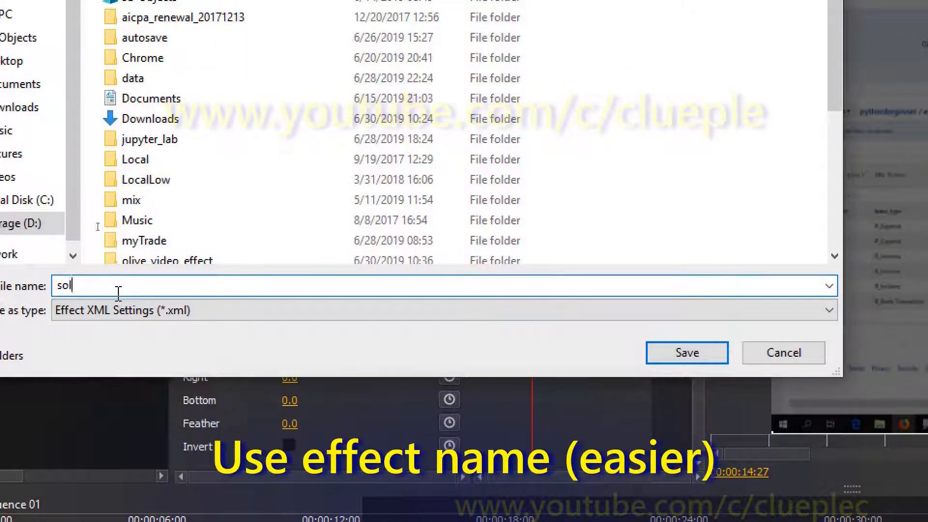
{"action": "type", "text": "test_solid_"}
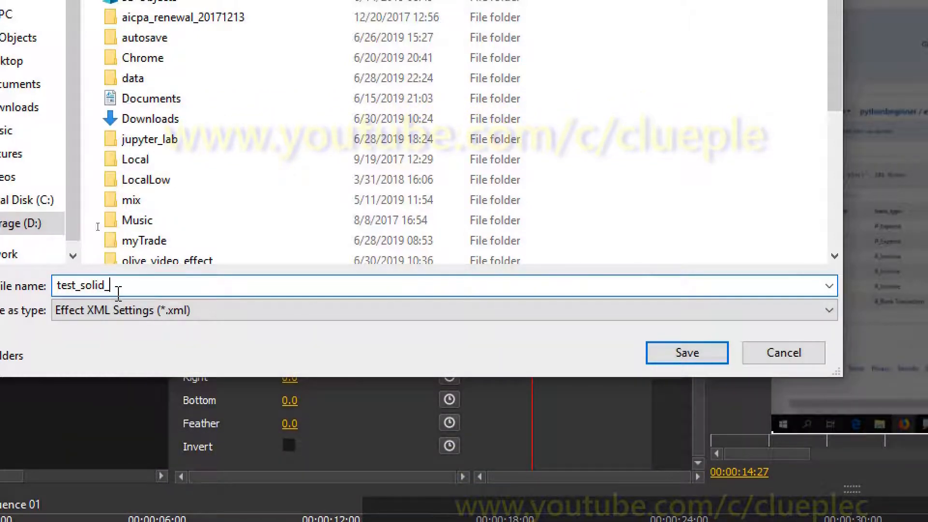
{"action": "type", "text": "ck"}
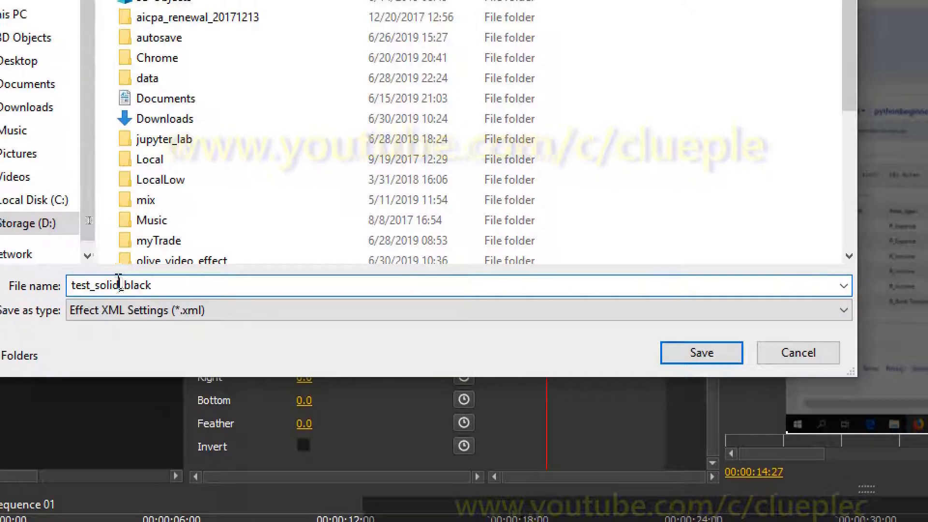
{"action": "left_click_drag", "start_coordinate": [105, 285], "coordinate": [81, 285]}
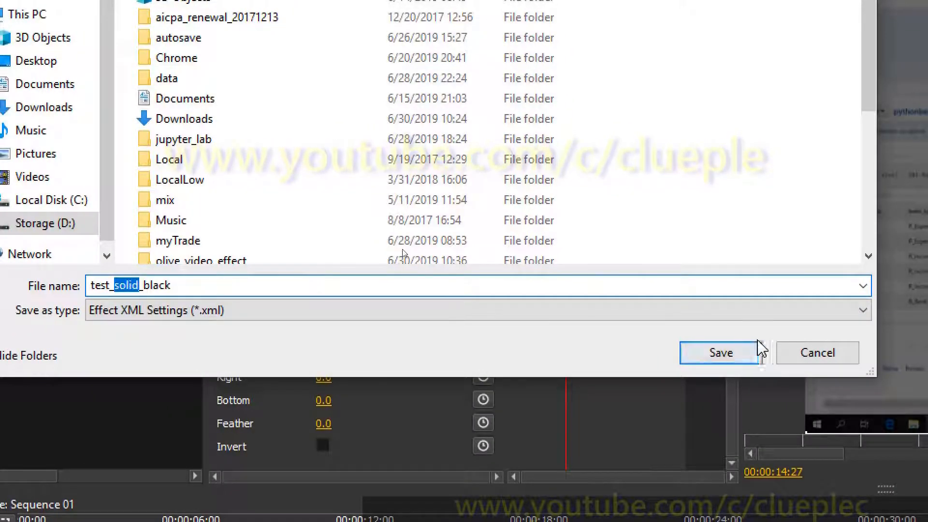
{"action": "left_click", "coordinate": [733, 350]}
{"action": "right_click", "coordinate": [187, 160]}
{"action": "left_click", "coordinate": [300, 209]}
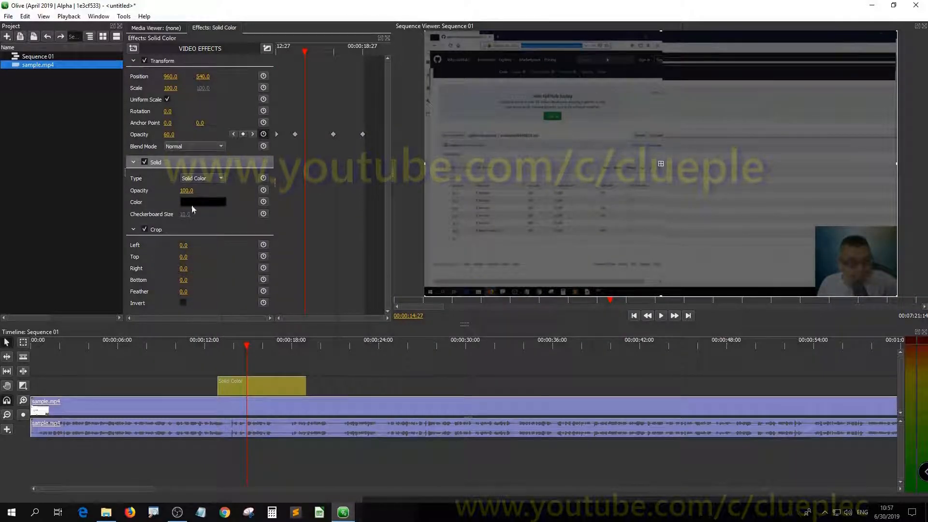
Change the Solid effect's color to light green #55ff7f
{"action": "left_click", "coordinate": [193, 203]}
{"action": "left_click", "coordinate": [397, 247]}
{"action": "left_click", "coordinate": [432, 220]}
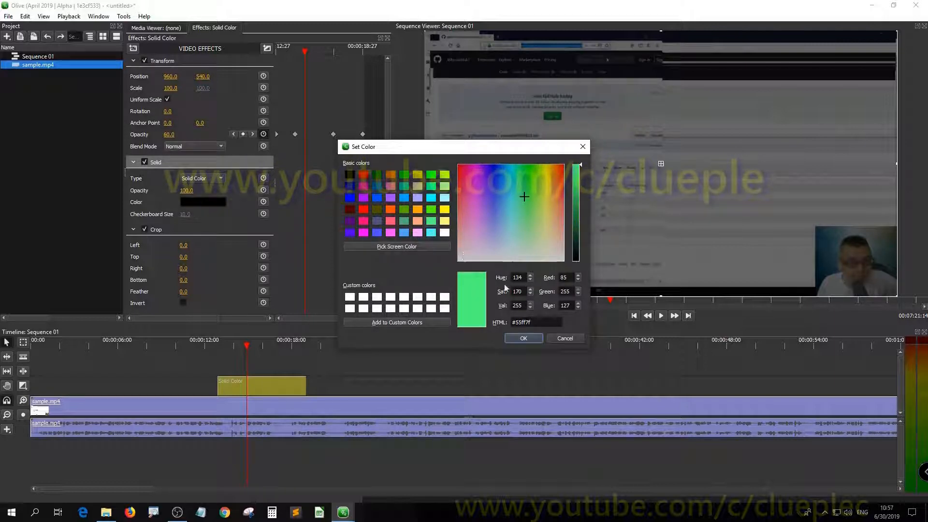
{"action": "left_click", "coordinate": [524, 338]}
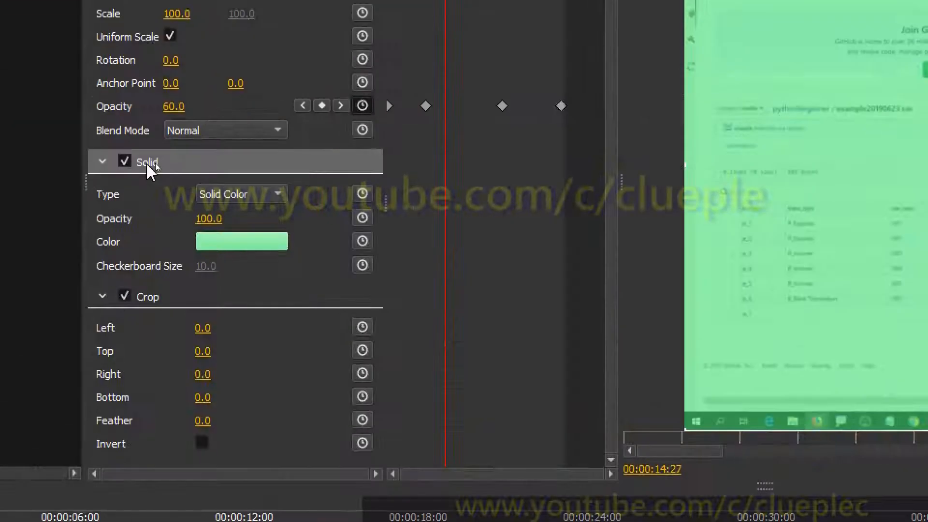
Load the test_solid_black settings file from Storage (D:) into the Solid effect
{"action": "right_click", "coordinate": [156, 162]}
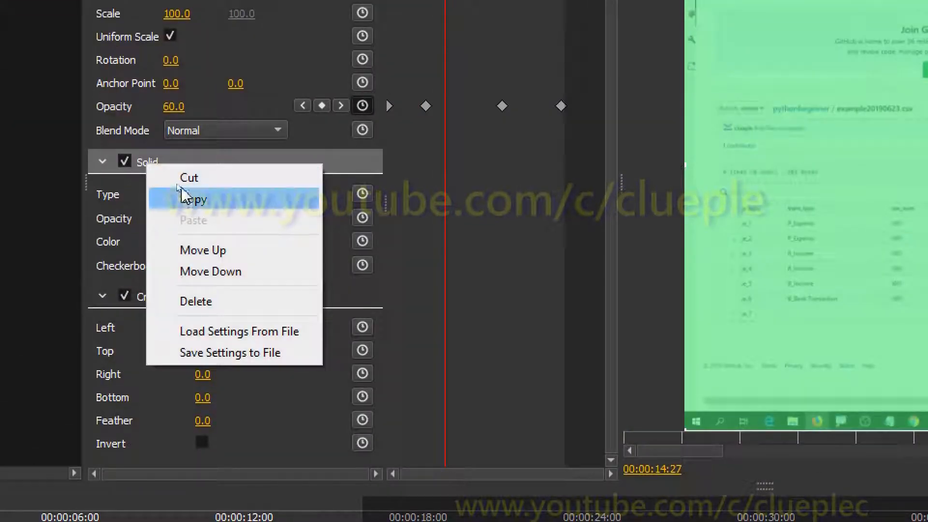
{"action": "left_click", "coordinate": [209, 329]}
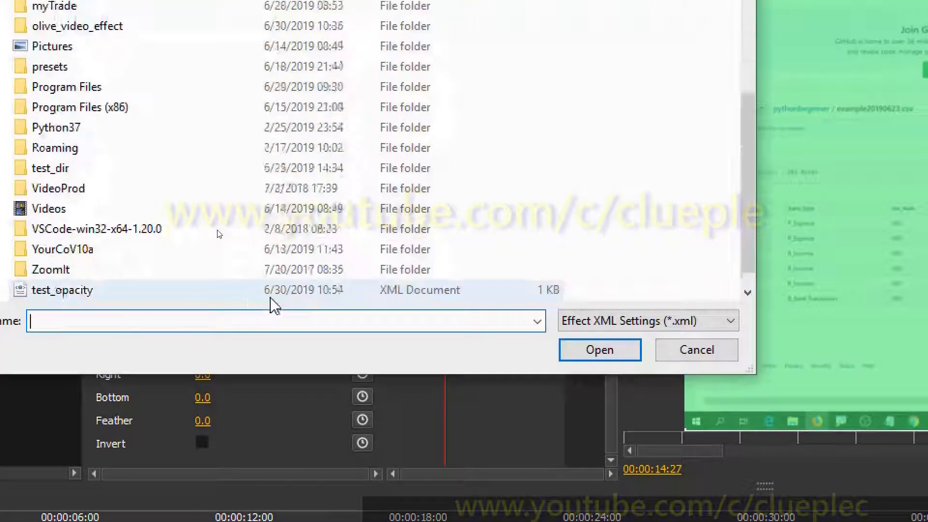
{"action": "scroll", "coordinate": [193, 266], "scroll_direction": "down", "scroll_amount": 1}
{"action": "left_click", "coordinate": [59, 290]}
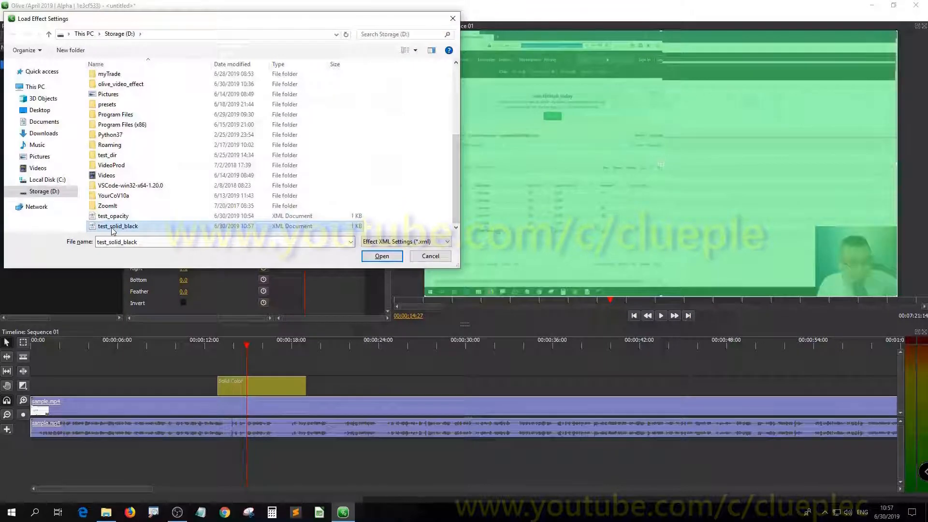
{"action": "double_click", "coordinate": [96, 228]}
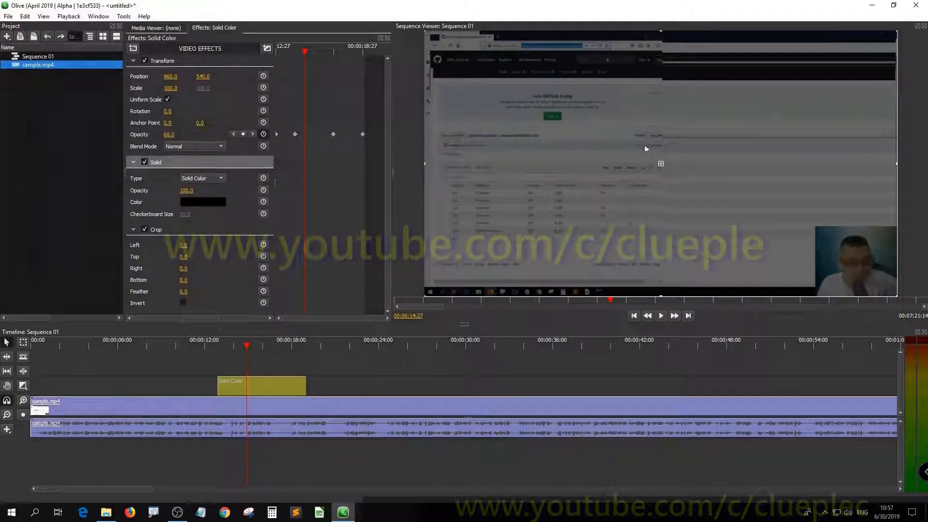
At the Solid Color clip's start, enable keyframing for Crop's Left, Top, Right and Bottom, and turn on Invert
{"action": "left_click", "coordinate": [160, 232]}
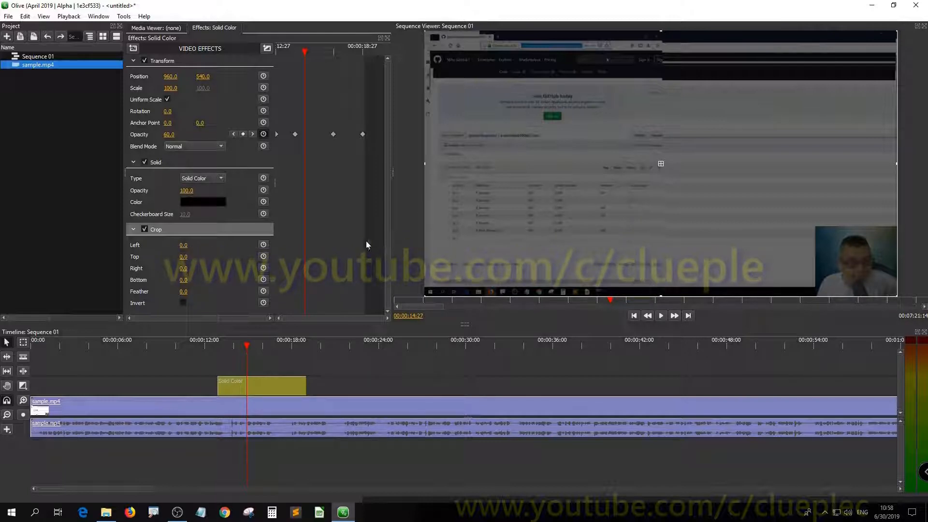
{"action": "key", "text": "Up"}
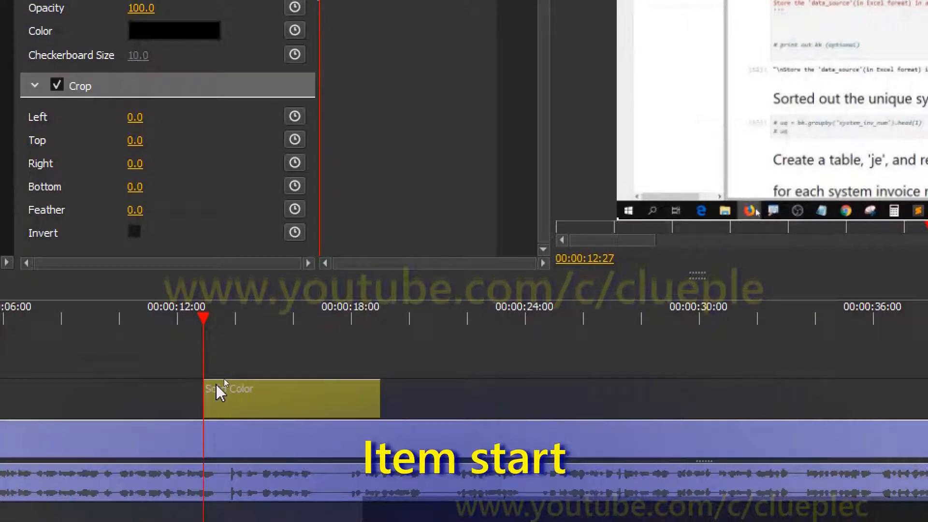
{"action": "mouse_move", "coordinate": [201, 322]}
{"action": "left_mouse_down"}
{"action": "mouse_move", "coordinate": [378, 320]}
{"action": "mouse_move", "coordinate": [237, 347]}
{"action": "mouse_move", "coordinate": [207, 328]}
{"action": "left_mouse_up"}
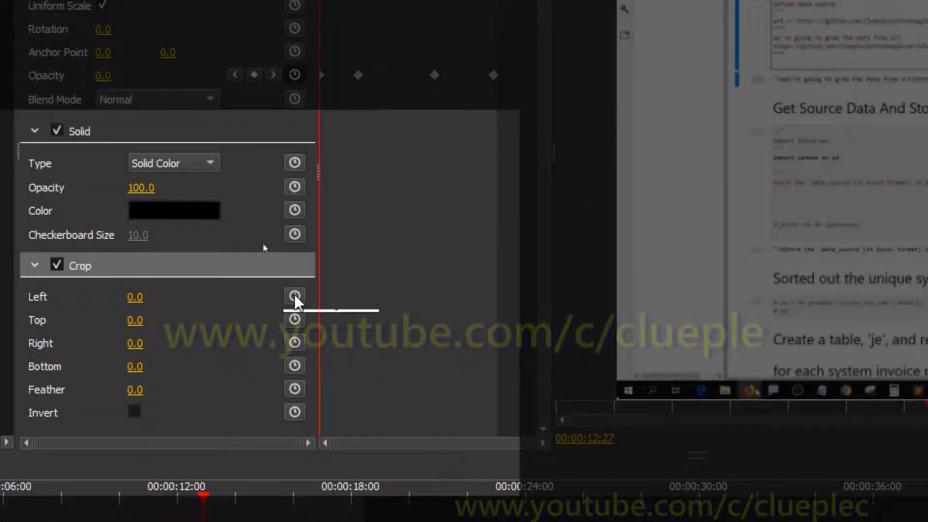
{"action": "left_click", "coordinate": [295, 297]}
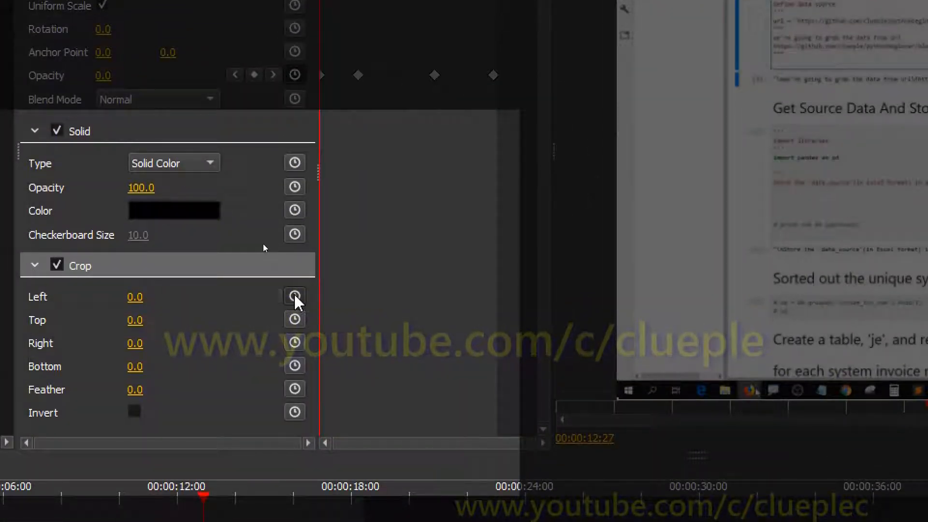
{"action": "left_click", "coordinate": [295, 319]}
{"action": "left_click", "coordinate": [295, 343]}
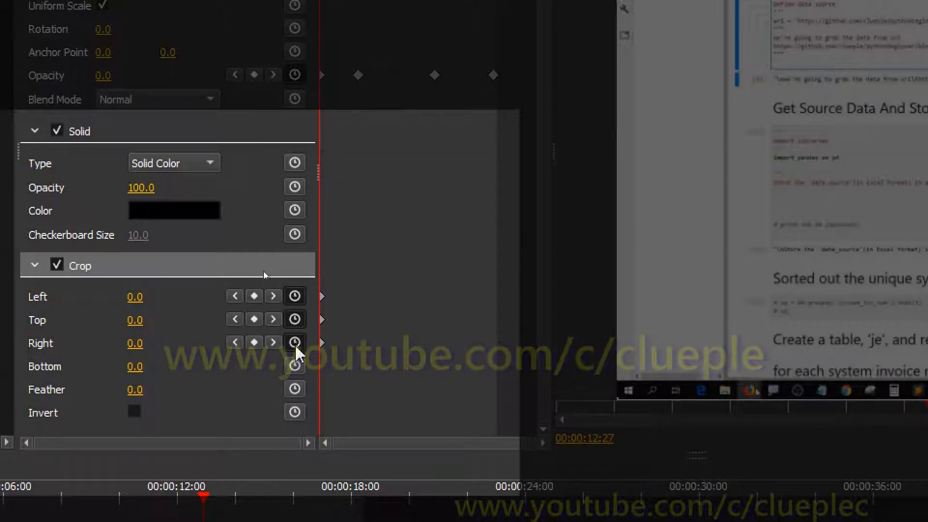
{"action": "left_click", "coordinate": [295, 367]}
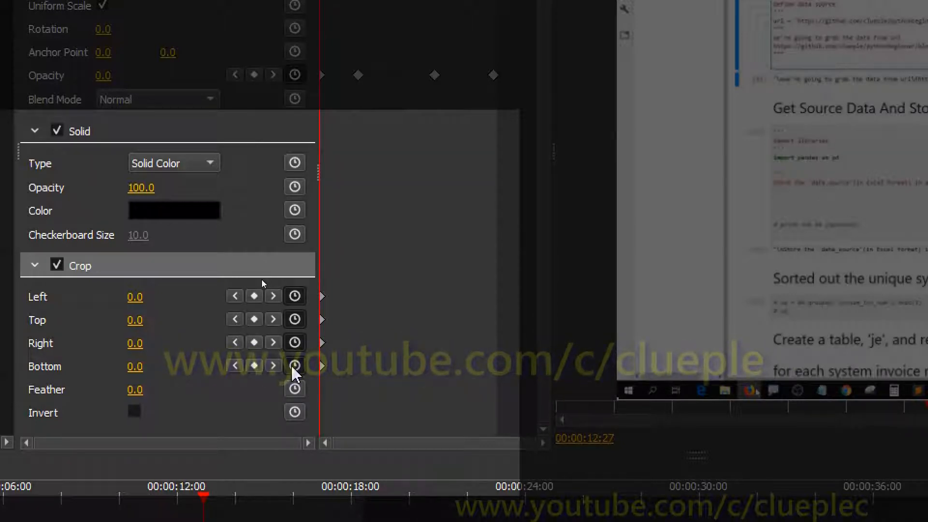
{"action": "left_click", "coordinate": [135, 411]}
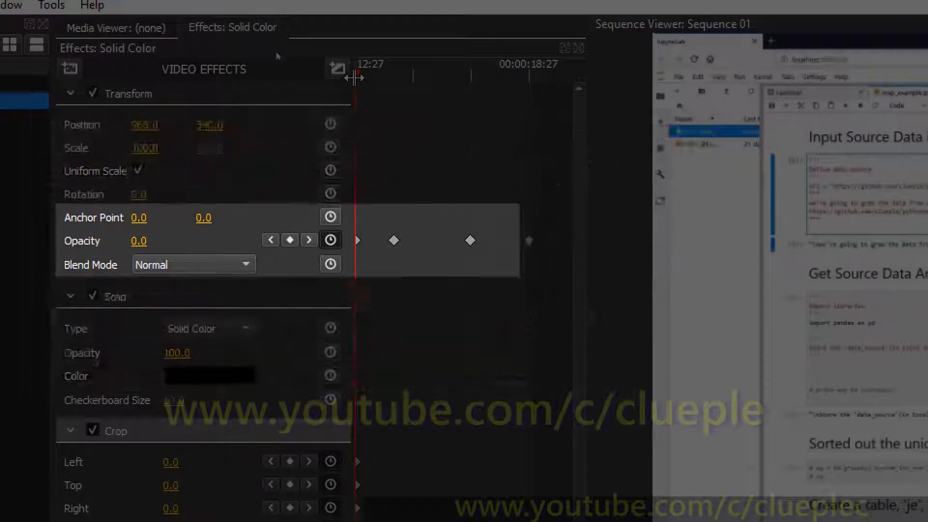
Add Left, Top, Right and Bottom Crop keyframes at the second opacity keyframe, 00:00:14:07
{"action": "left_click_drag", "start_coordinate": [357, 74], "coordinate": [346, 92]}
{"action": "left_click", "coordinate": [308, 240]}
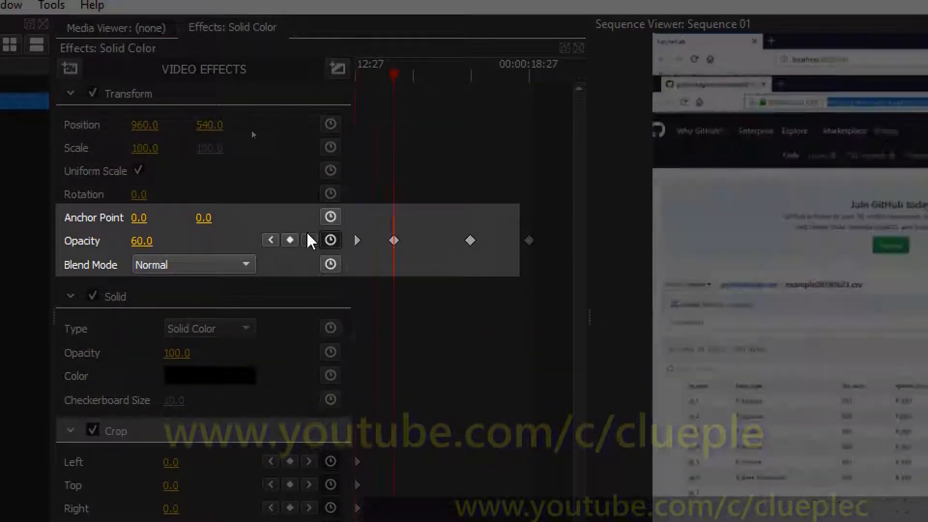
{"action": "left_click", "coordinate": [290, 333]}
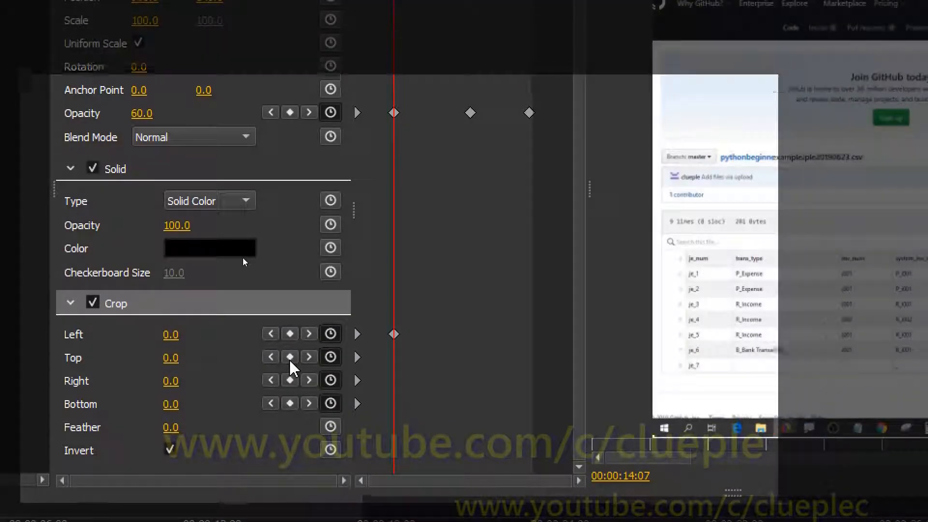
{"action": "left_click", "coordinate": [290, 357]}
{"action": "left_click", "coordinate": [290, 380]}
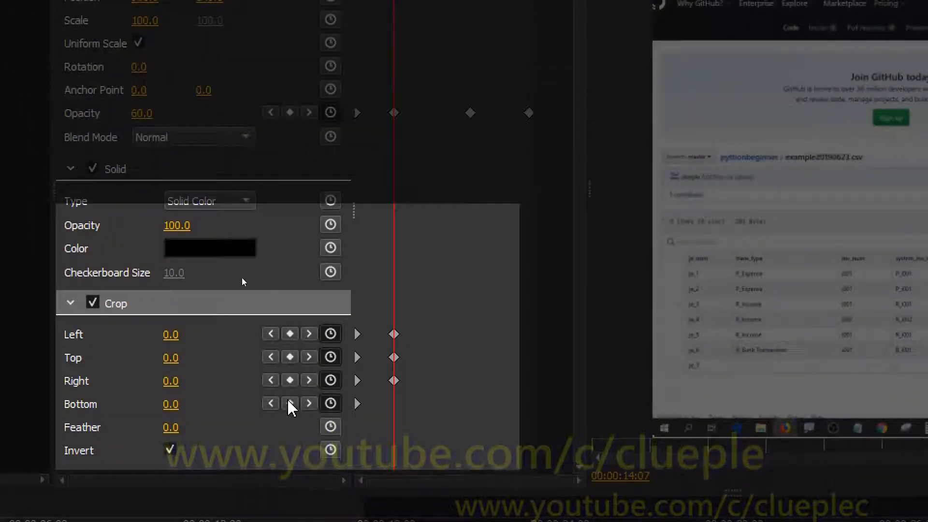
{"action": "left_click", "coordinate": [290, 403]}
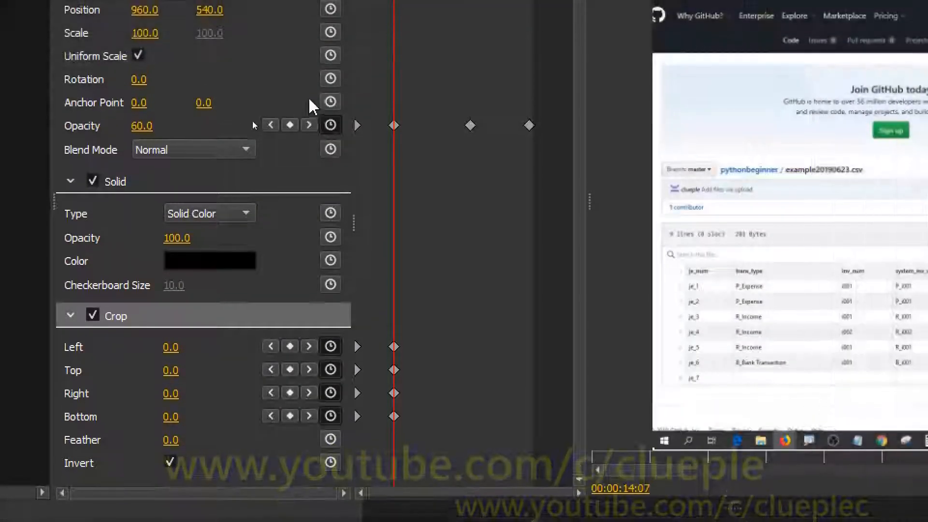
Add keyframes for all four Crop sides at the third opacity keyframe, 00:00:16:26
{"action": "left_click", "coordinate": [308, 112]}
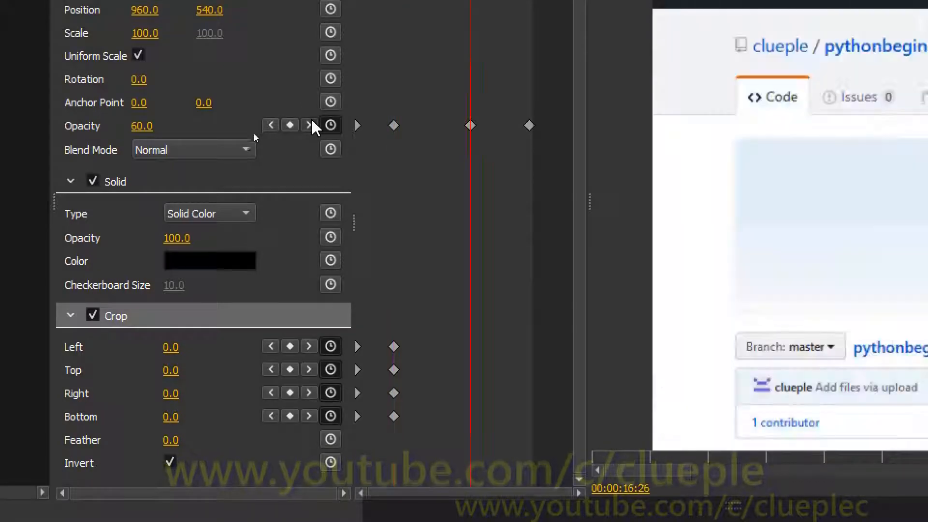
{"action": "left_click", "coordinate": [290, 346]}
{"action": "left_click", "coordinate": [290, 370]}
{"action": "left_click", "coordinate": [290, 393]}
{"action": "left_click", "coordinate": [290, 416]}
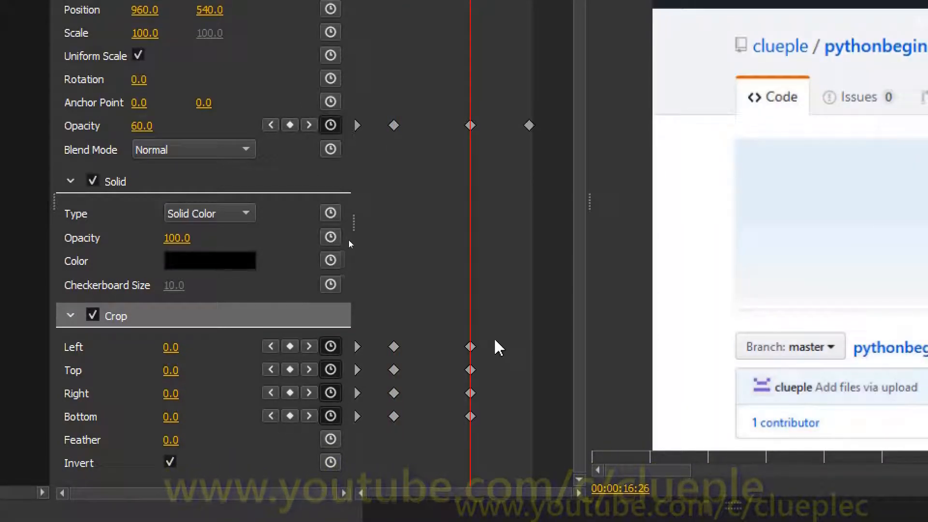
{"action": "left_click_drag", "start_coordinate": [495, 340], "coordinate": [469, 416]}
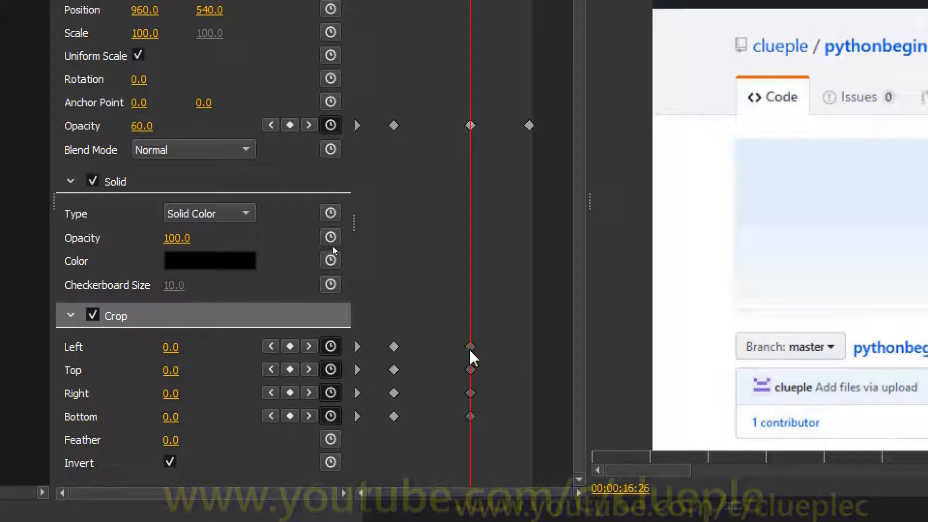
{"action": "mouse_move", "coordinate": [470, 352]}
{"action": "left_mouse_down"}
{"action": "mouse_move", "coordinate": [435, 357]}
{"action": "mouse_move", "coordinate": [498, 357]}
{"action": "mouse_move", "coordinate": [435, 360]}
{"action": "mouse_move", "coordinate": [464, 364]}
{"action": "left_mouse_up"}
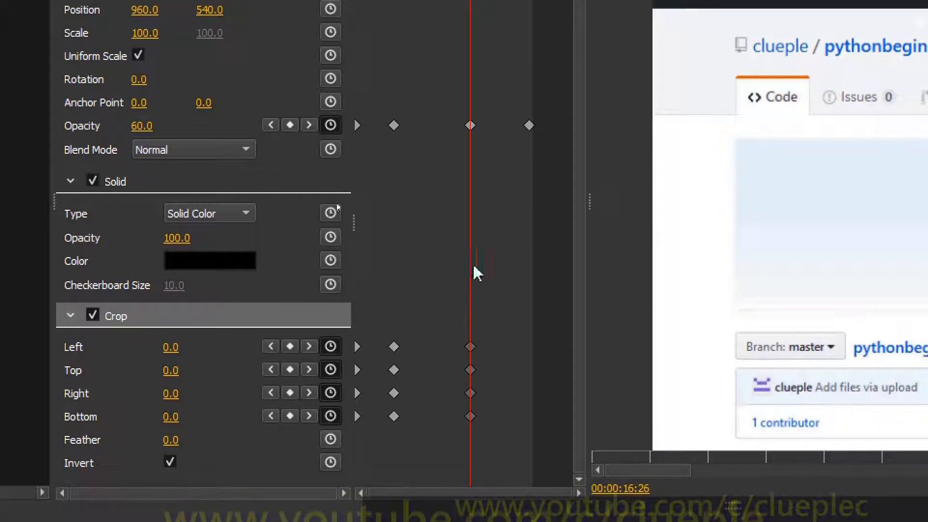
Add Crop keyframes for Left, Top, Right and Bottom at the clip's end, 00:00:18:27
{"action": "key", "text": "Down"}
{"action": "left_click", "coordinate": [292, 346]}
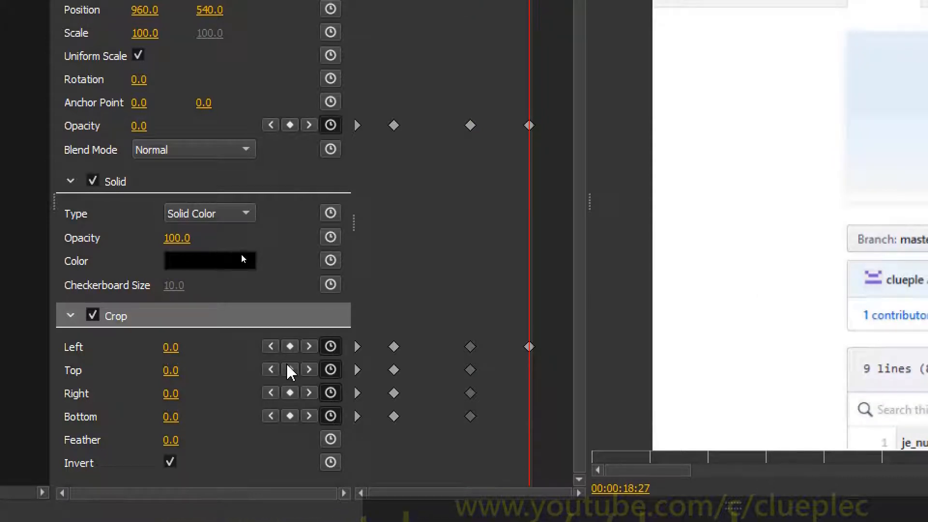
{"action": "left_click", "coordinate": [290, 369]}
{"action": "left_click", "coordinate": [290, 393]}
{"action": "left_click", "coordinate": [290, 416]}
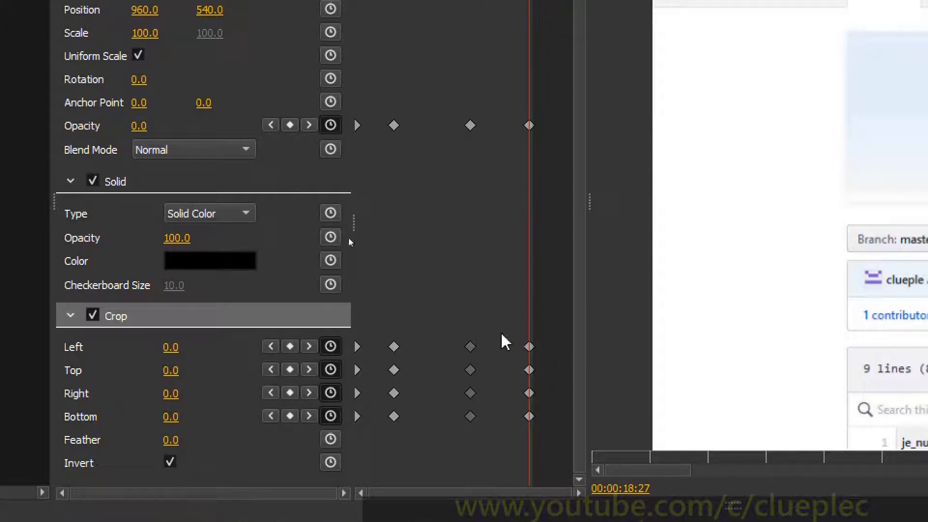
{"action": "left_click_drag", "start_coordinate": [515, 332], "coordinate": [549, 439]}
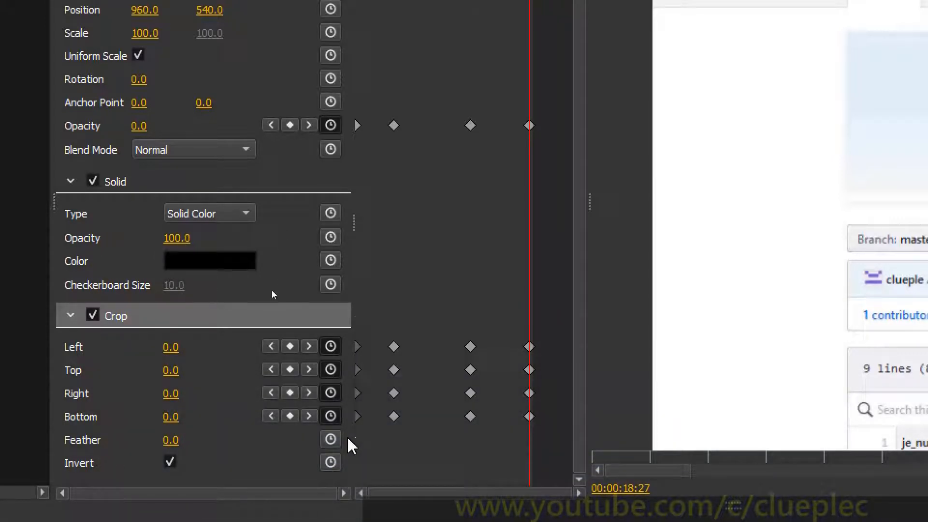
At the second Crop keyframe, set Left to 16, Top to 50, Right to 26 and Bottom to 30
{"action": "left_click", "coordinate": [271, 347]}
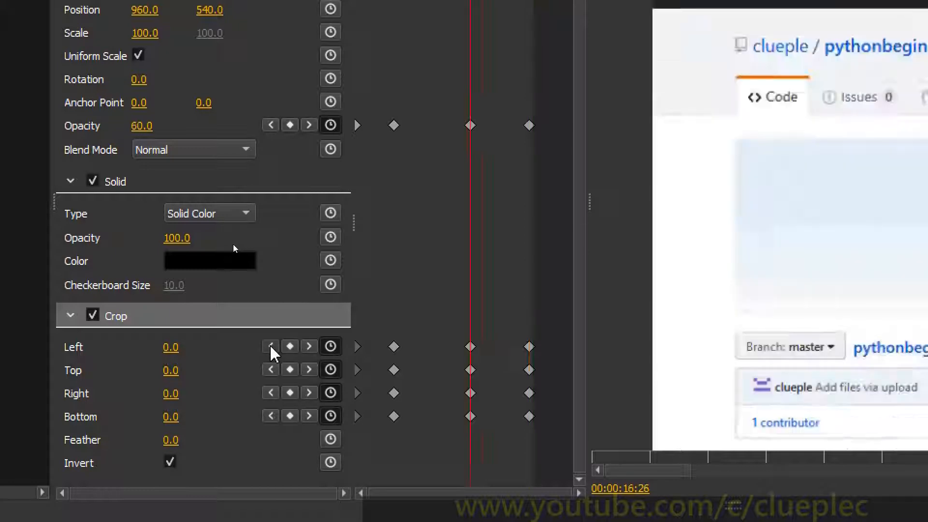
{"action": "left_click", "coordinate": [272, 346]}
{"action": "left_click", "coordinate": [272, 346]}
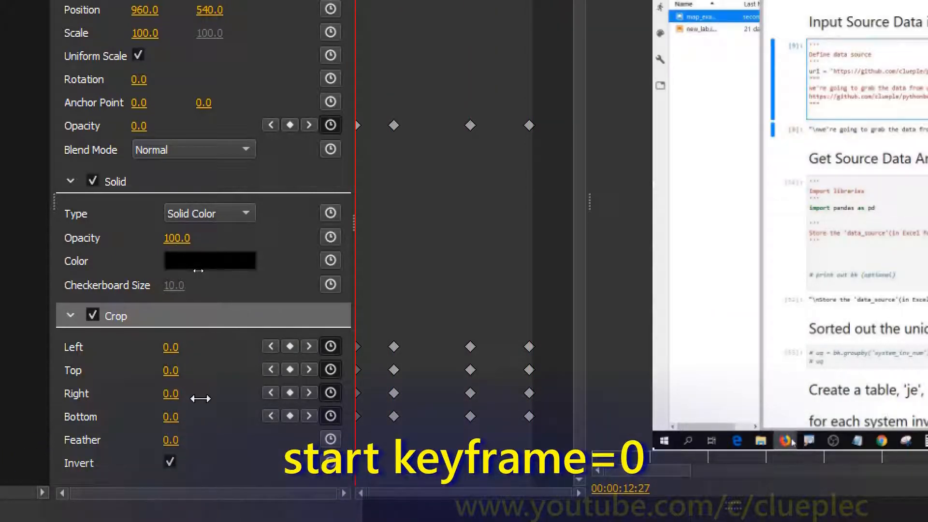
{"action": "left_click", "coordinate": [308, 346]}
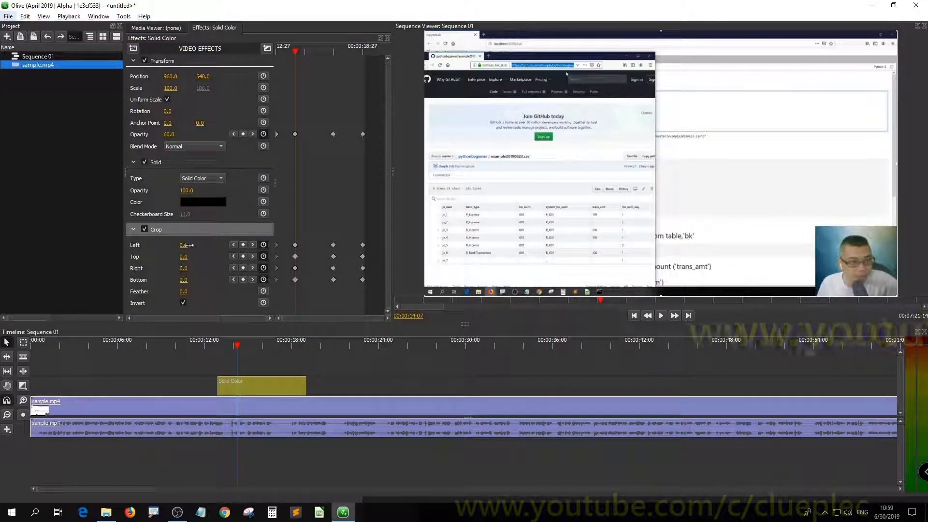
{"action": "left_click_drag", "start_coordinate": [188, 245], "coordinate": [184, 279]}
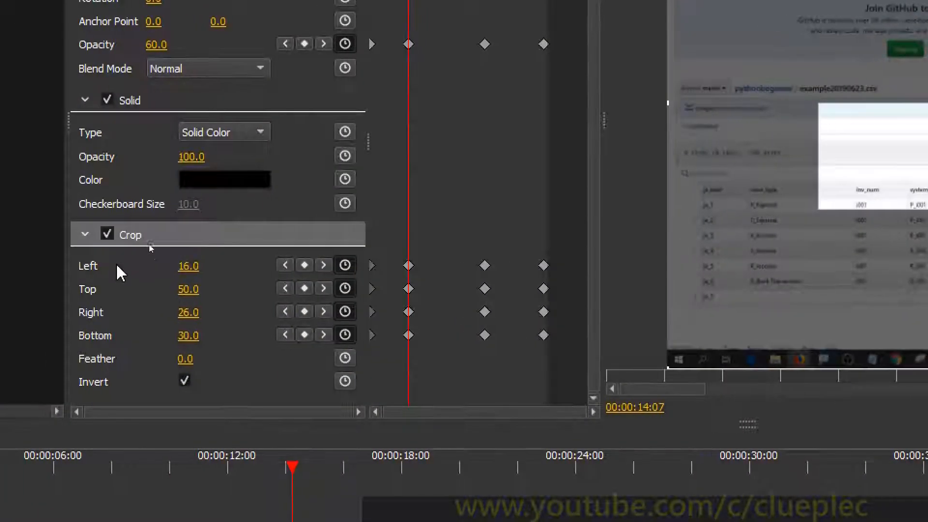
Delete the third set of Crop keyframes and scrub through that part of the clip to examine the changing crop area
{"action": "left_click_drag", "start_coordinate": [472, 242], "coordinate": [497, 328]}
{"action": "key", "text": "Delete"}
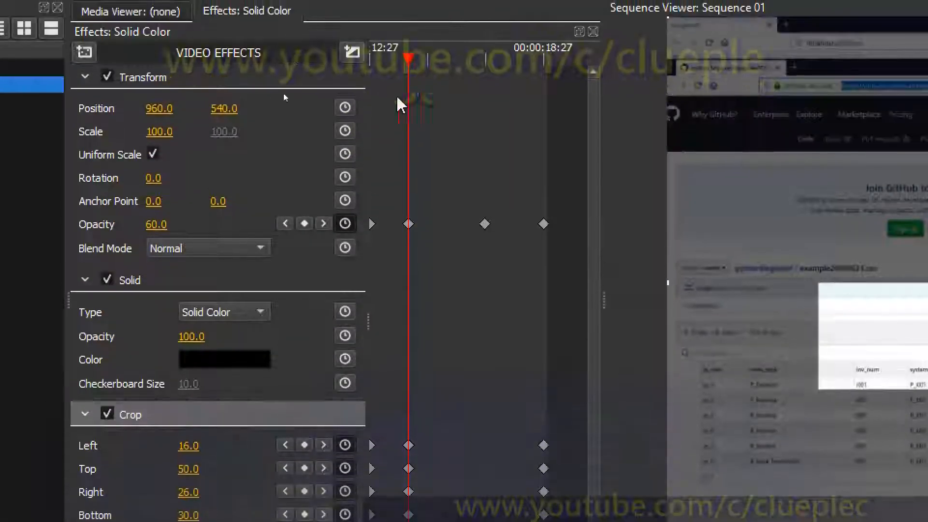
{"action": "left_click", "coordinate": [324, 44]}
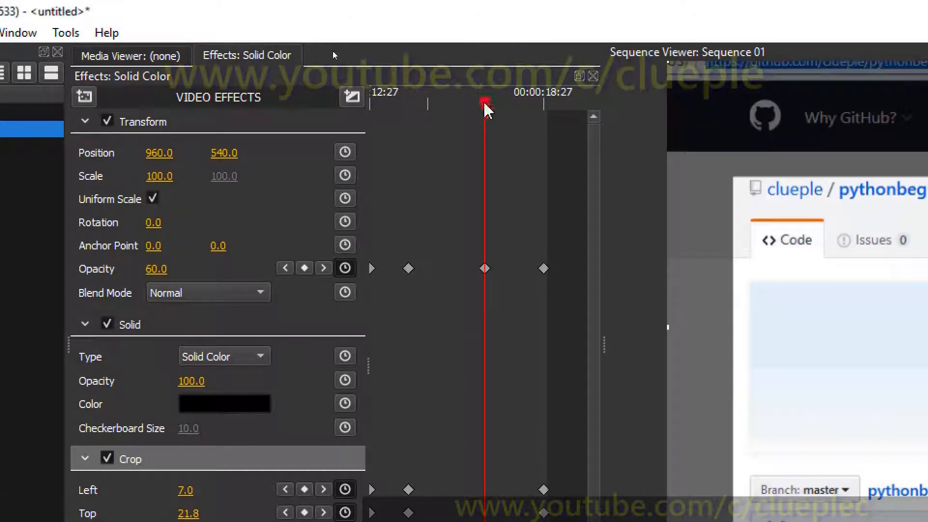
{"action": "left_click_drag", "start_coordinate": [485, 103], "coordinate": [477, 131]}
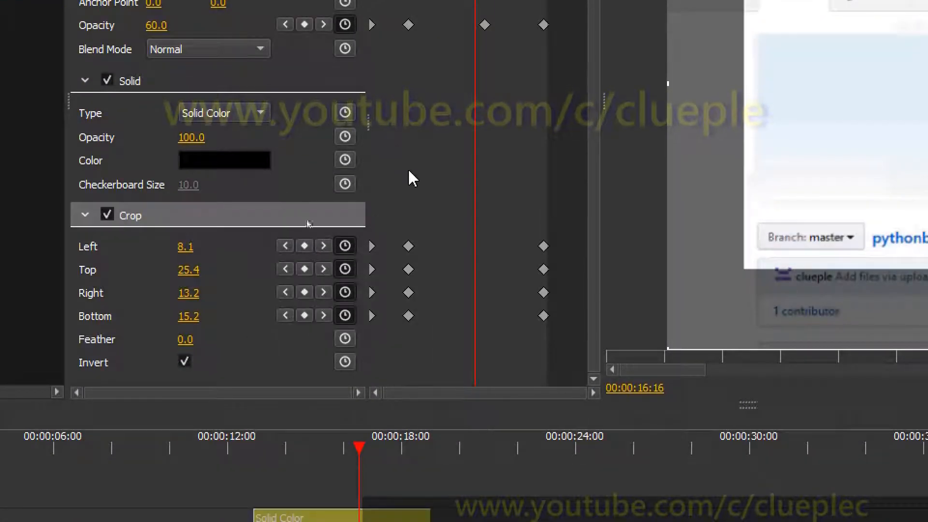
{"action": "left_click_drag", "start_coordinate": [439, 217], "coordinate": [401, 339]}
{"action": "left_click", "coordinate": [285, 246]}
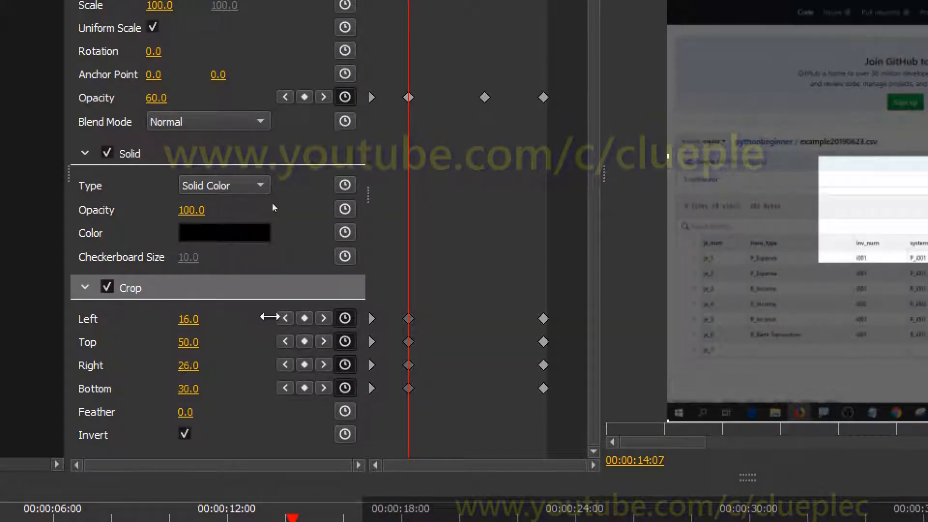
Recreate the Left, Top, Right and Bottom Crop keyframes at the third opacity keyframe, 00:00:16:26
{"action": "left_click", "coordinate": [485, 97]}
{"action": "left_click", "coordinate": [304, 318]}
{"action": "left_click", "coordinate": [304, 341]}
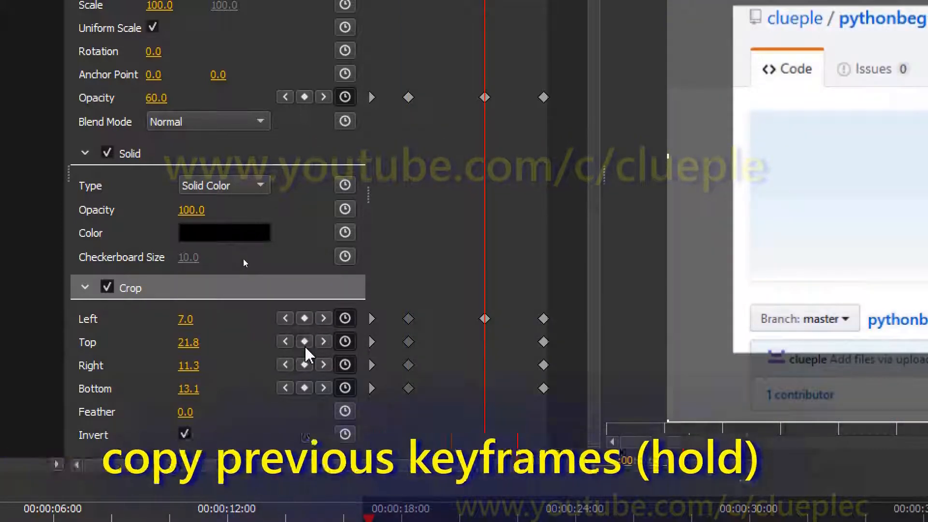
{"action": "left_click", "coordinate": [304, 365]}
{"action": "left_click", "coordinate": [304, 388]}
At the third Crop keyframe, set Left to 16, Top to 50, Right to 26 and Bottom to 30 to hold the crop
{"action": "double_click", "coordinate": [189, 320]}
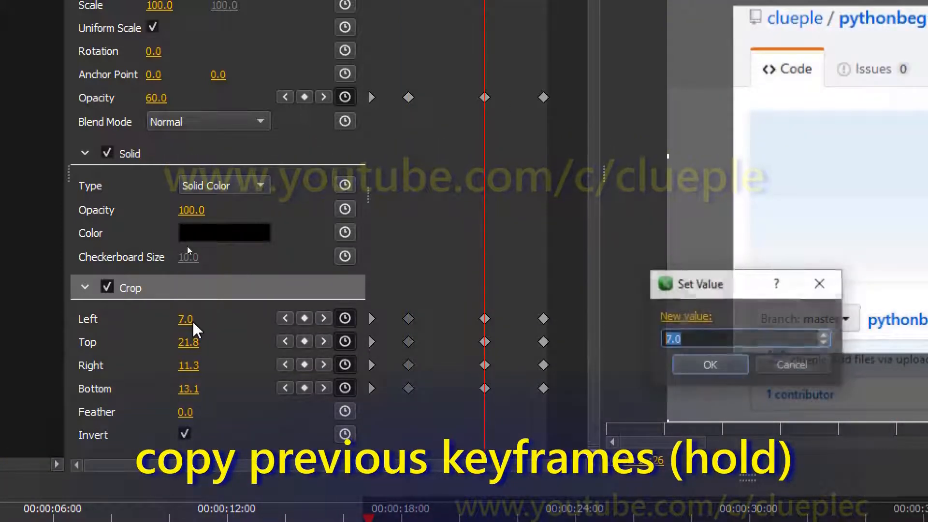
{"action": "type", "text": "16"}
{"action": "key", "text": "Return"}
{"action": "double_click", "coordinate": [194, 344]}
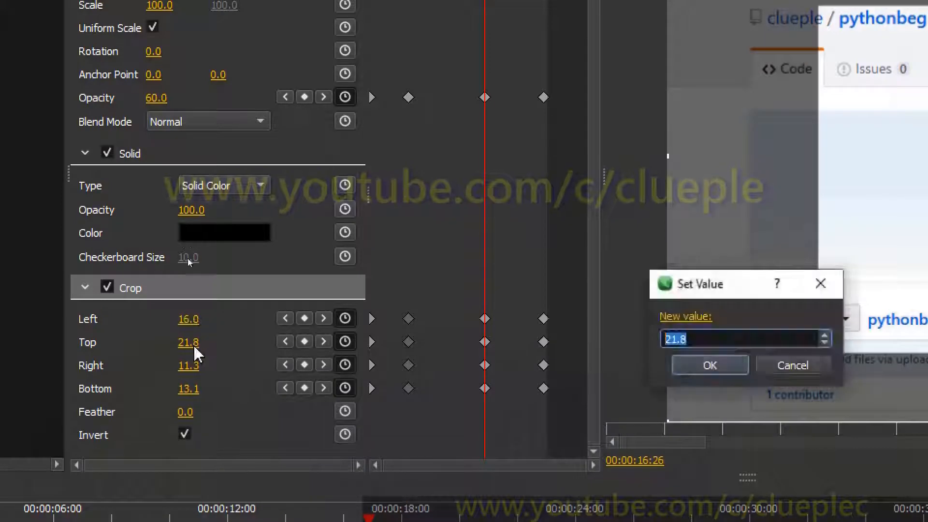
{"action": "key", "text": "Return"}
{"action": "double_click", "coordinate": [188, 368]}
{"action": "type", "text": "26"}
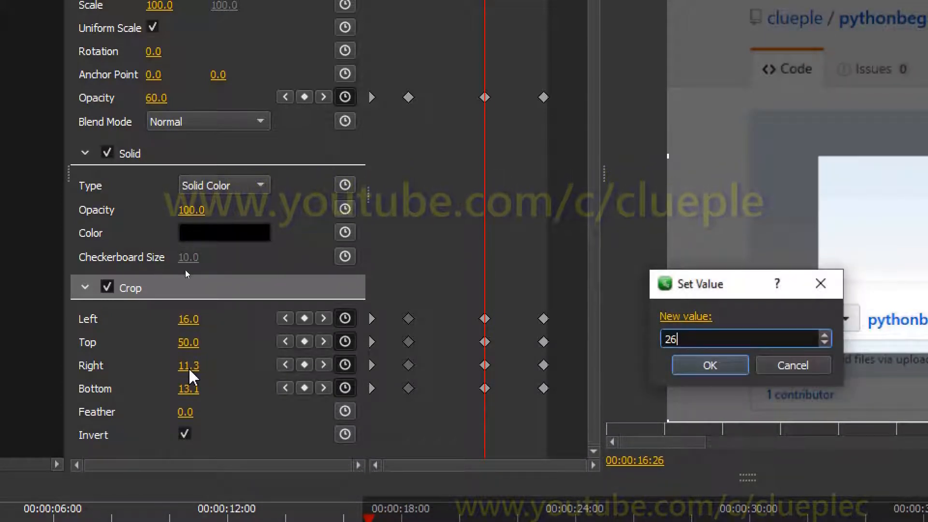
{"action": "key", "text": "Return"}
{"action": "double_click", "coordinate": [188, 389]}
{"action": "type", "text": "30"}
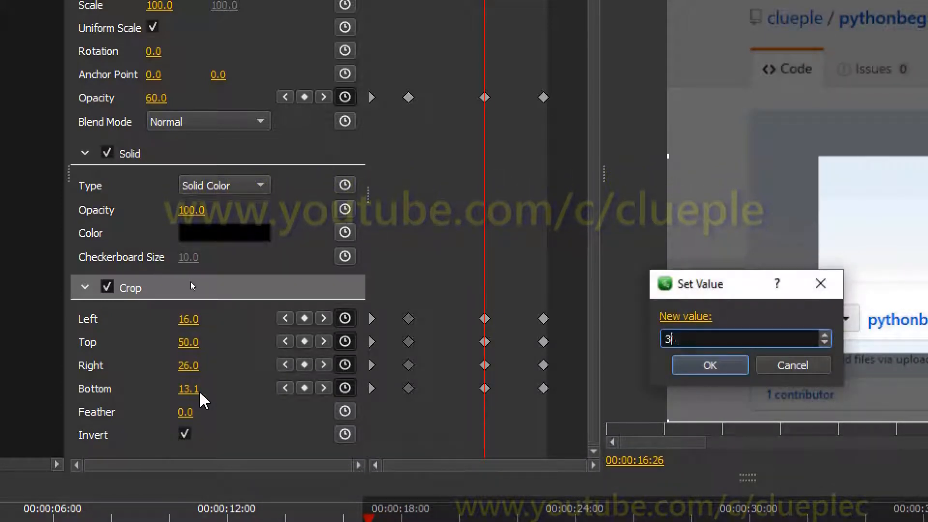
{"action": "key", "text": "Return"}
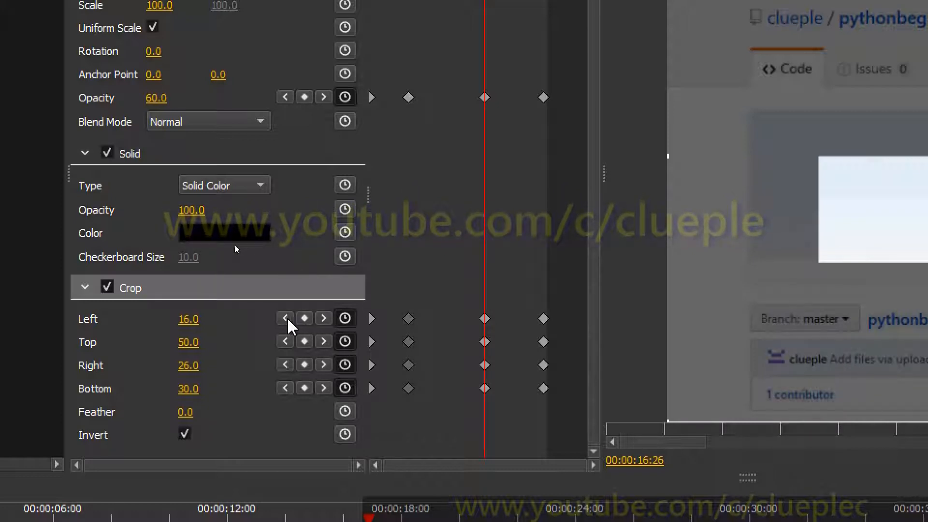
Compare the Crop values at the second and third keyframes
{"action": "left_click", "coordinate": [286, 318]}
{"action": "left_click", "coordinate": [323, 318]}
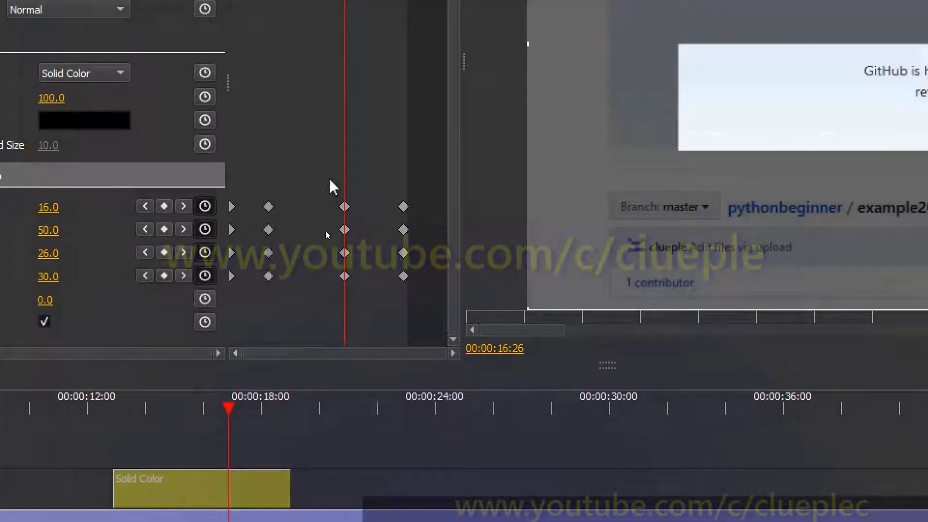
{"action": "left_click_drag", "start_coordinate": [272, 183], "coordinate": [260, 318]}
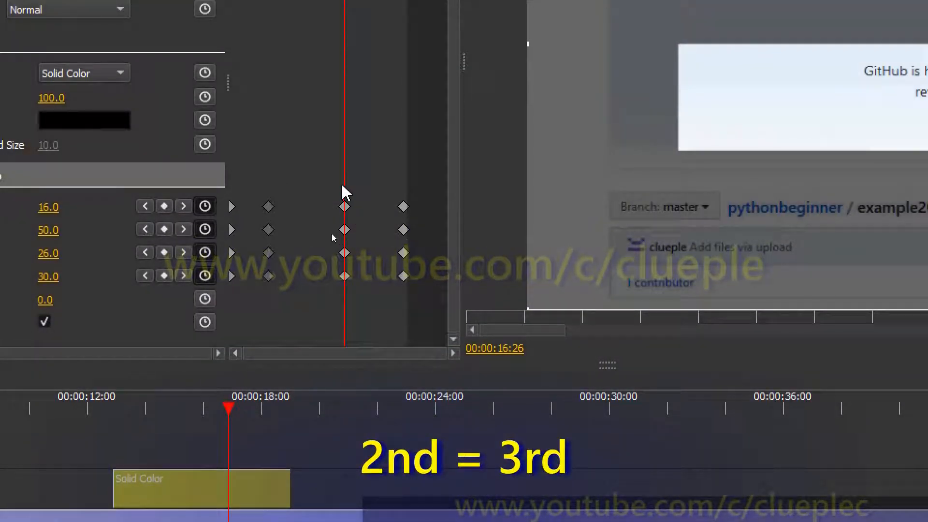
{"action": "left_click_drag", "start_coordinate": [333, 187], "coordinate": [363, 297]}
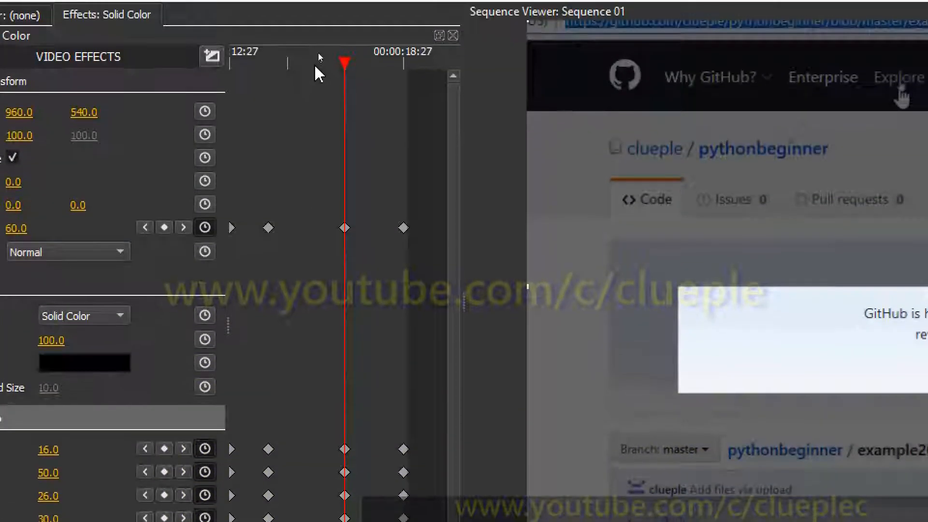
Try to paste the copied Crop keyframes onto the Solid Color clip at 00:00:15:25, and dismiss the effect conflict
{"action": "left_click", "coordinate": [315, 64]}
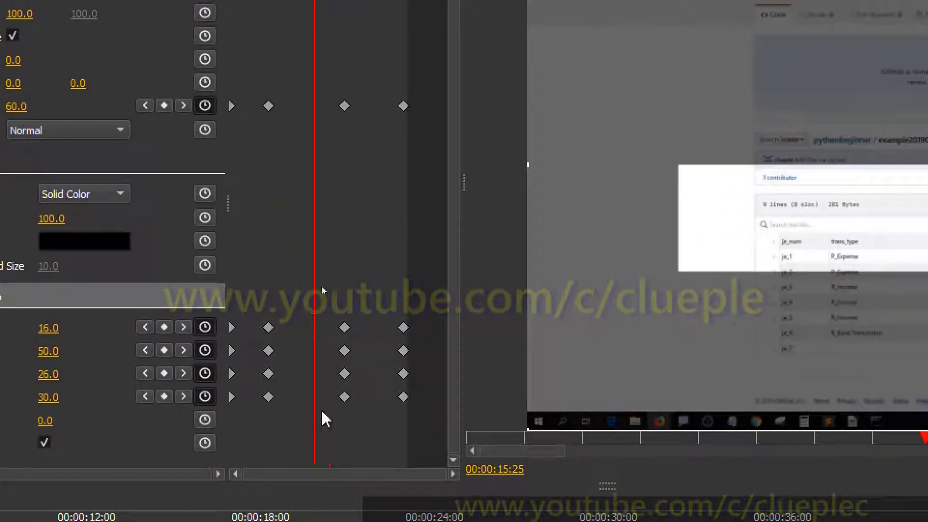
{"action": "key", "text": "ctrl+v"}
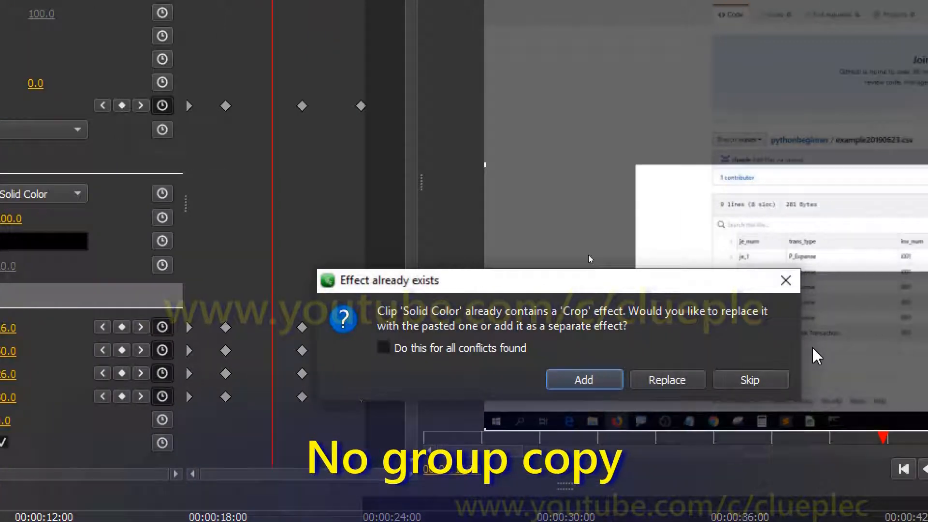
{"action": "left_click", "coordinate": [704, 389]}
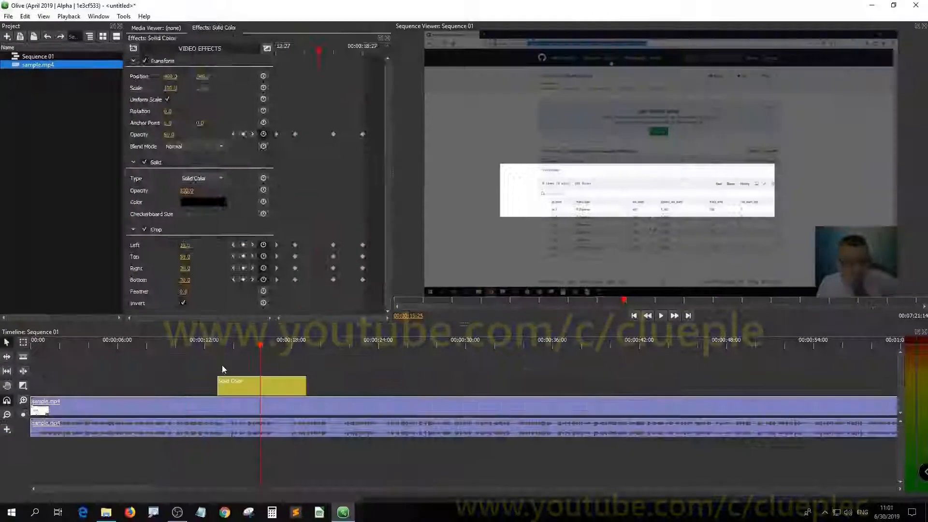
Play the sequence twice from around the start of the Solid Color clip to past its end to review the highlight animation
{"action": "left_click", "coordinate": [222, 364]}
{"action": "left_click_drag", "start_coordinate": [218, 348], "coordinate": [213, 348]}
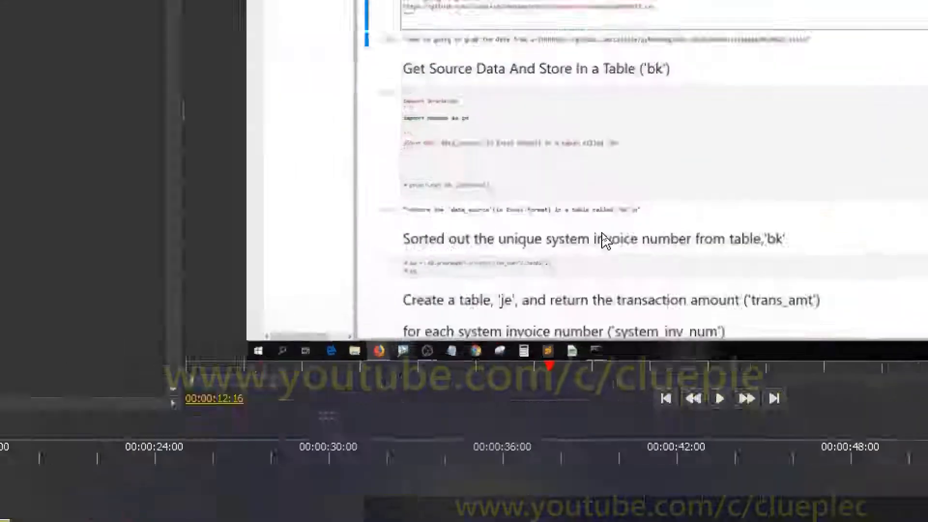
{"action": "key", "text": "l"}
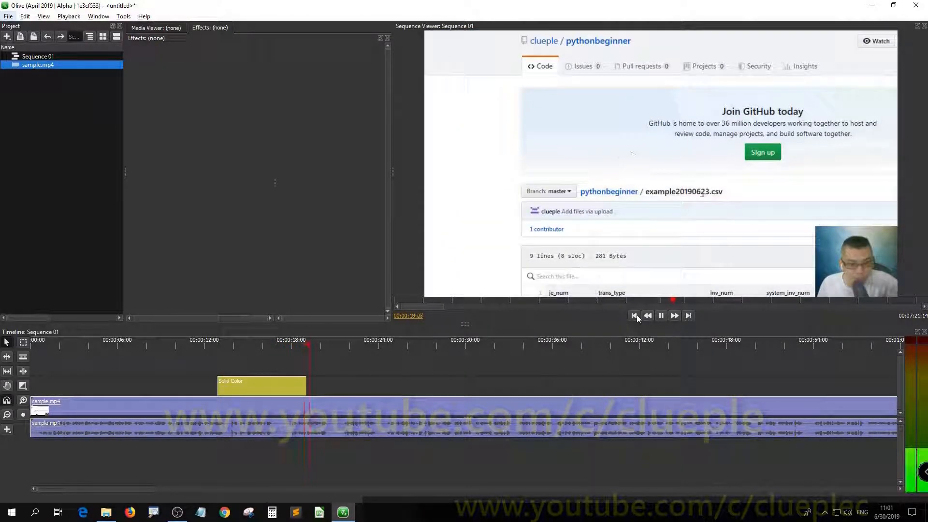
{"action": "key", "text": "space"}
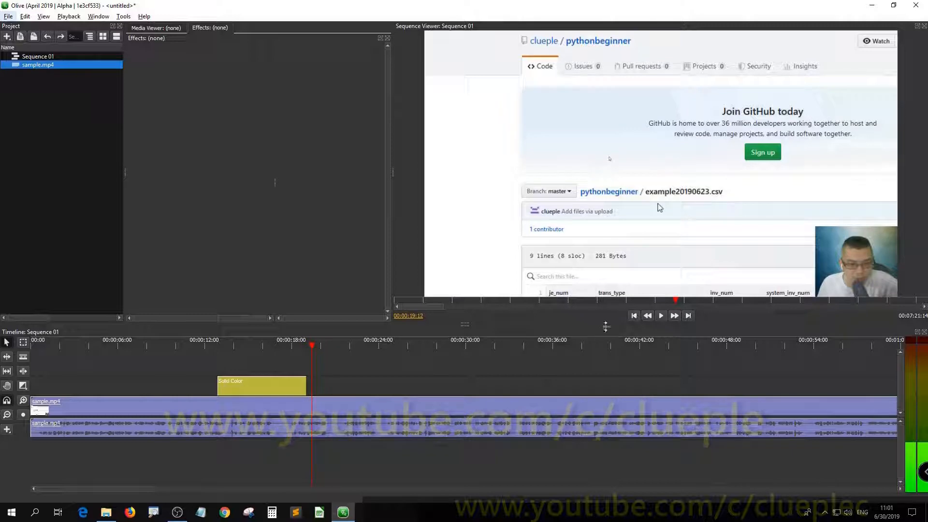
{"action": "left_click", "coordinate": [221, 345]}
{"action": "key", "text": "space"}
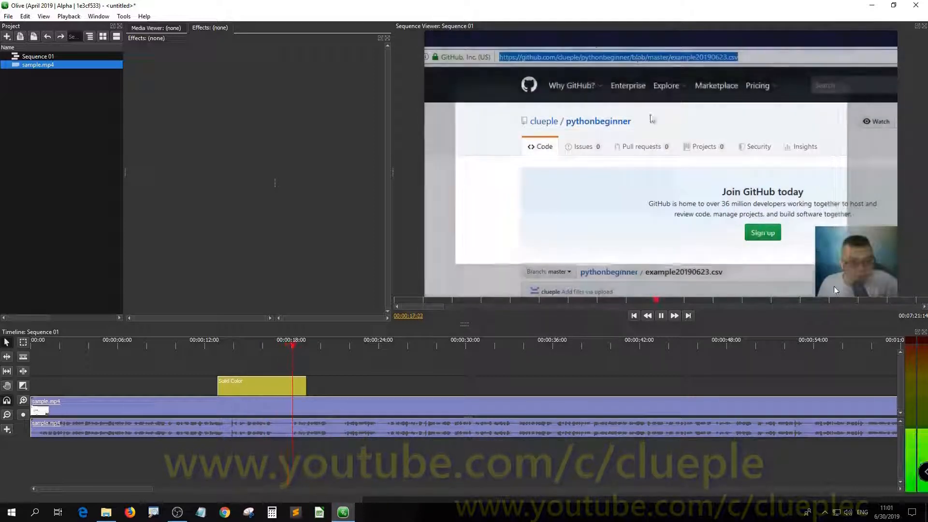
{"action": "key", "text": "space"}
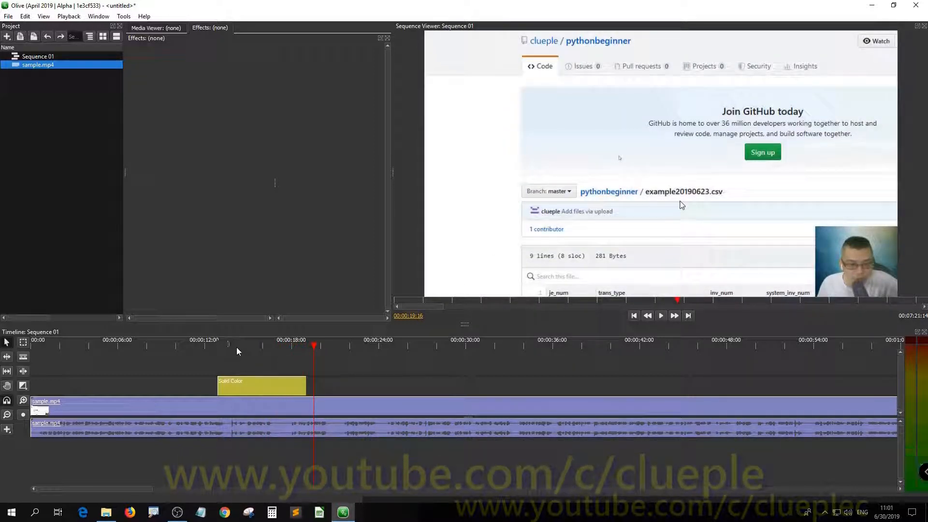
Save the Solid Color clip's Crop effect settings to an XML file named test_crop_highlight
{"action": "left_click", "coordinate": [209, 344]}
{"action": "left_click", "coordinate": [261, 385]}
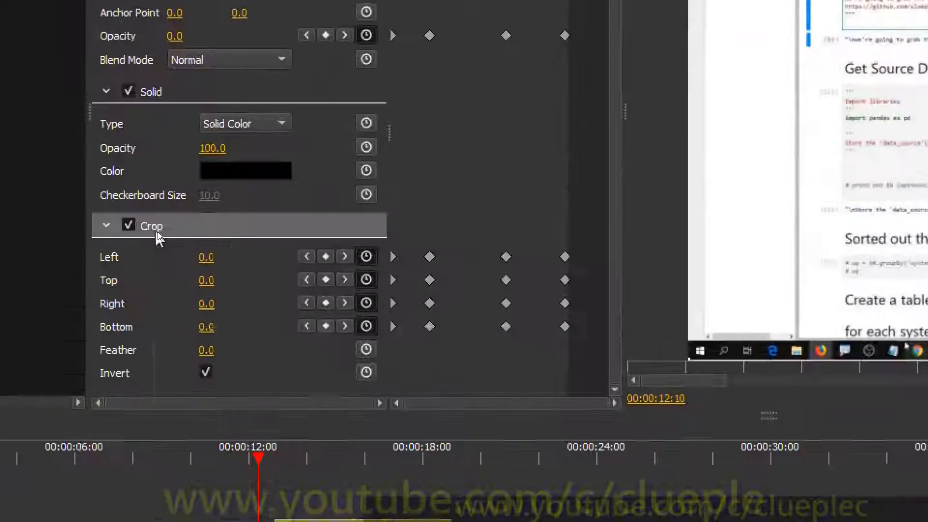
{"action": "right_click", "coordinate": [160, 233]}
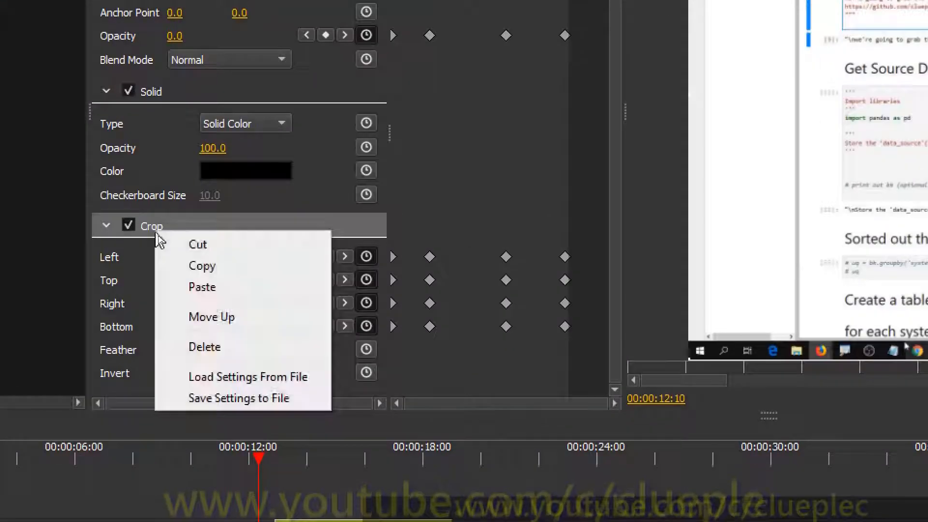
{"action": "left_click", "coordinate": [228, 400]}
{"action": "type", "text": "t"}
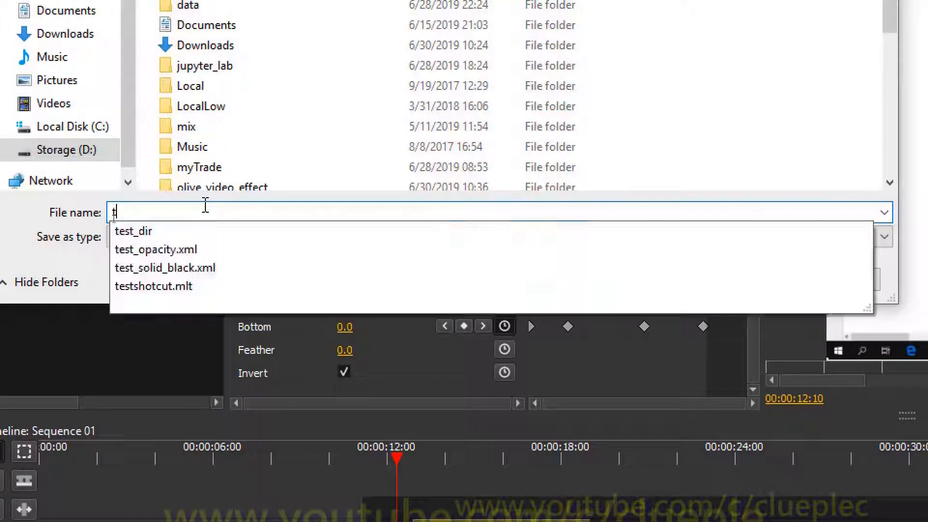
{"action": "type", "text": "est_crop"}
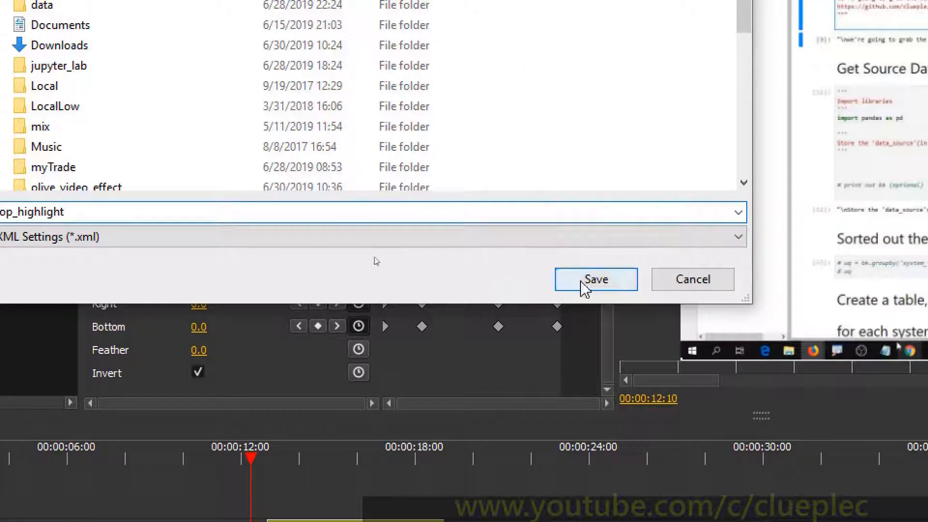
{"action": "left_click", "coordinate": [585, 280]}
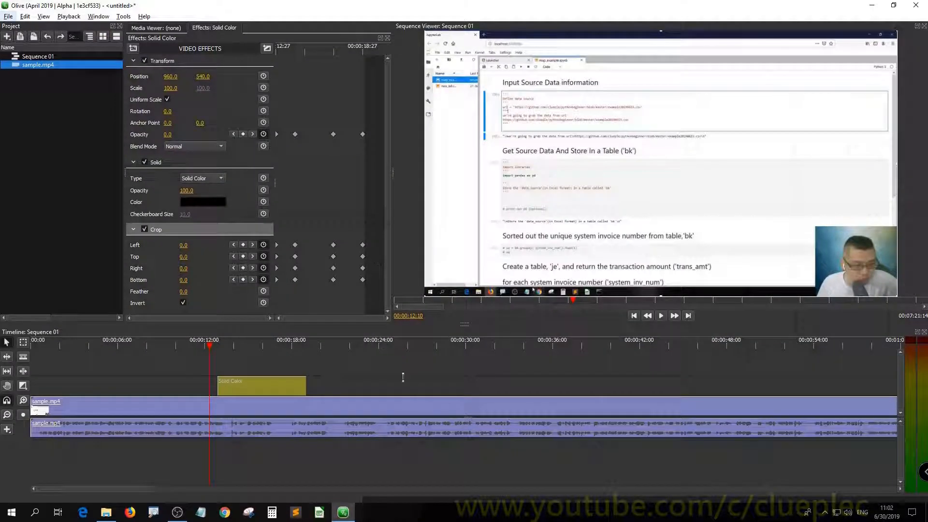
Deselect the clip and play the sequence from 00:00:12:10 to check the highlight once more
{"action": "left_click", "coordinate": [365, 384]}
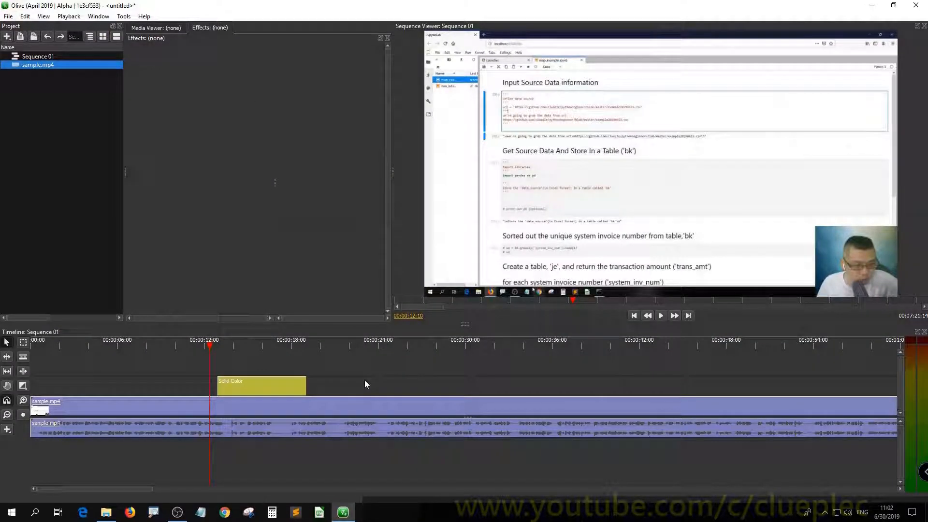
{"action": "key", "text": "space"}
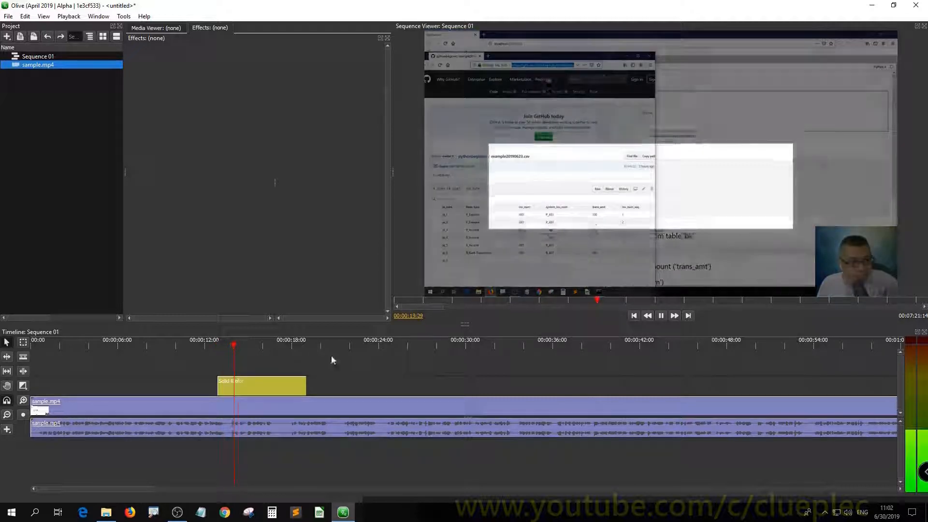